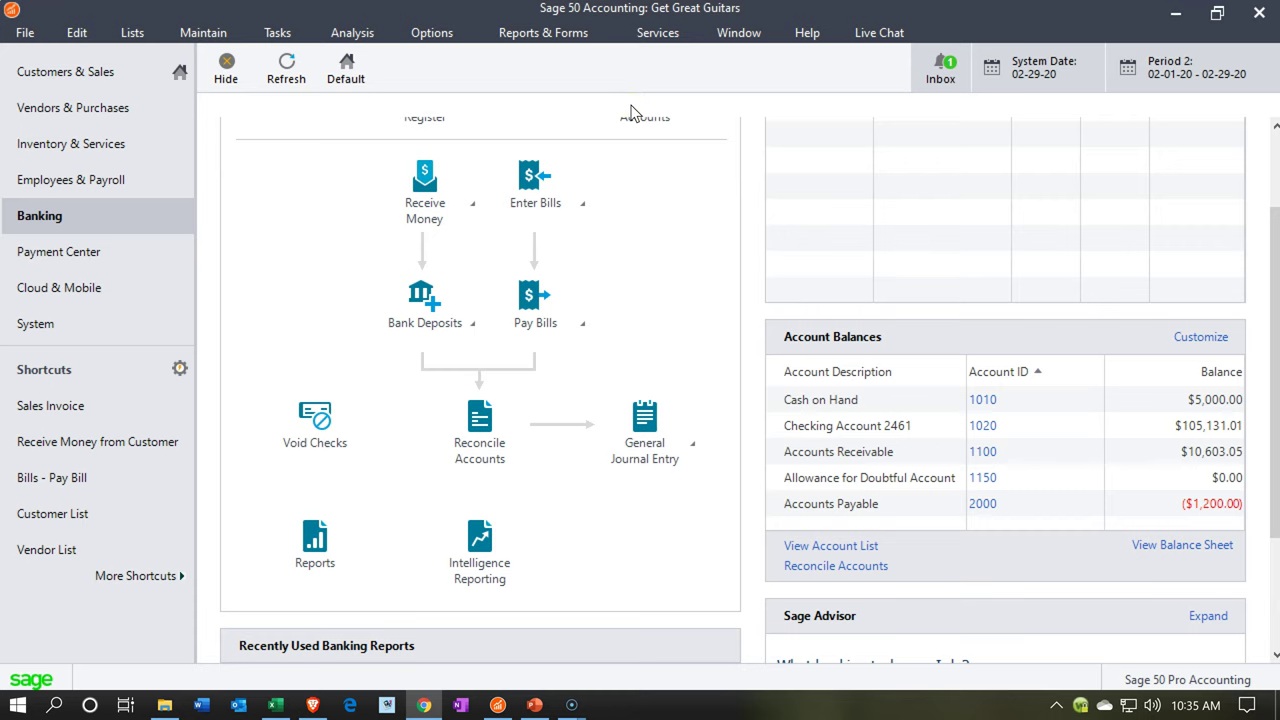
Step: Generate the standard Balance Sheet financial statement for the Range from Period 1 (1/1/20) to Period 1 (1/31/20) and maximize its window
click(553, 35)
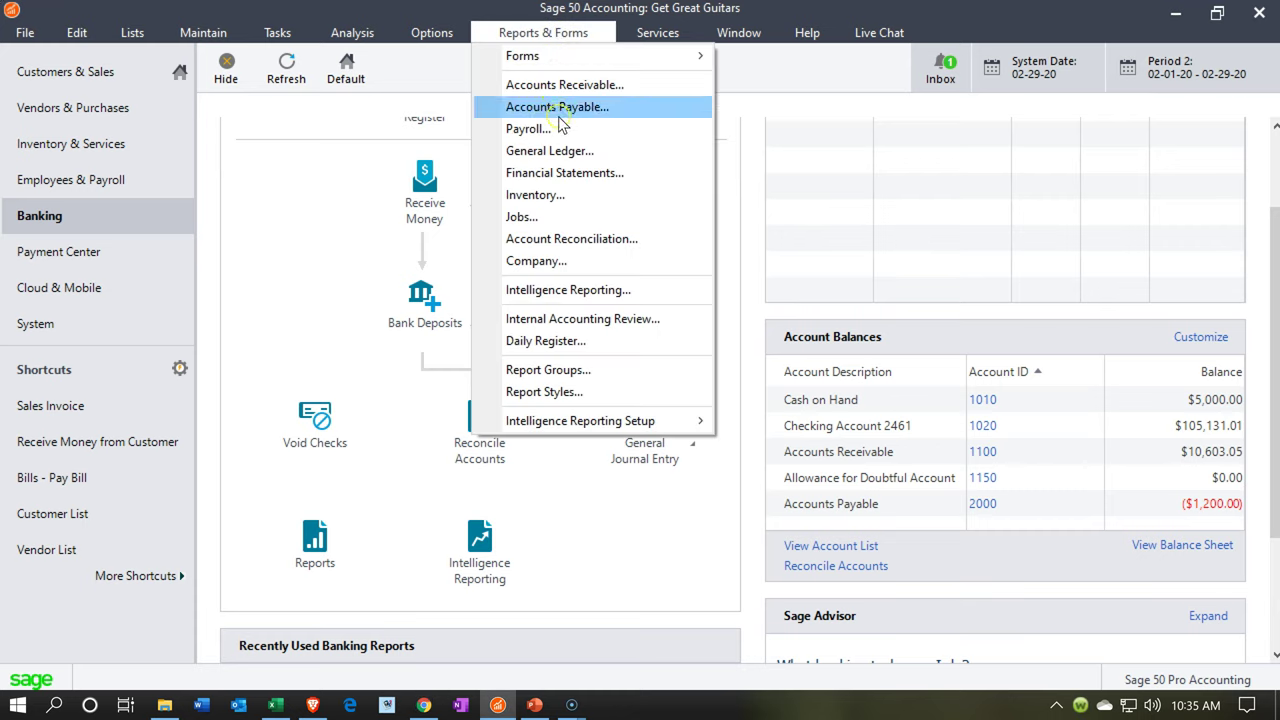
click(565, 178)
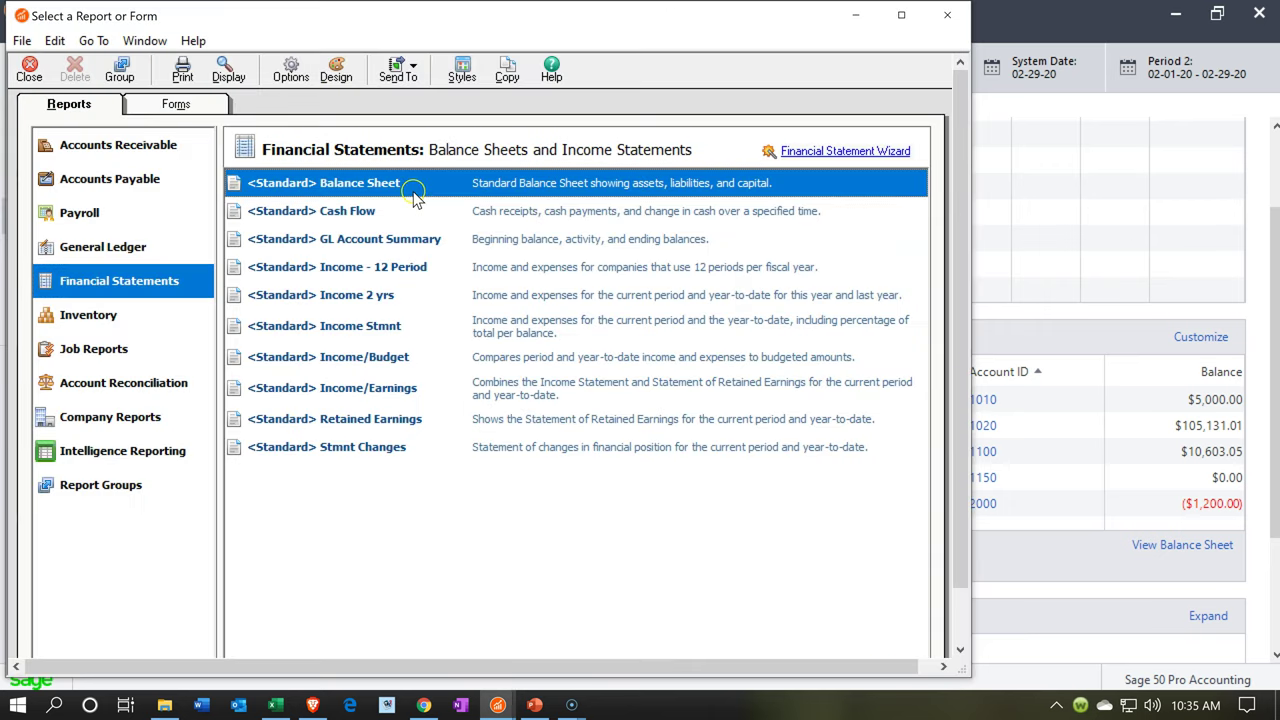
double_click(414, 194)
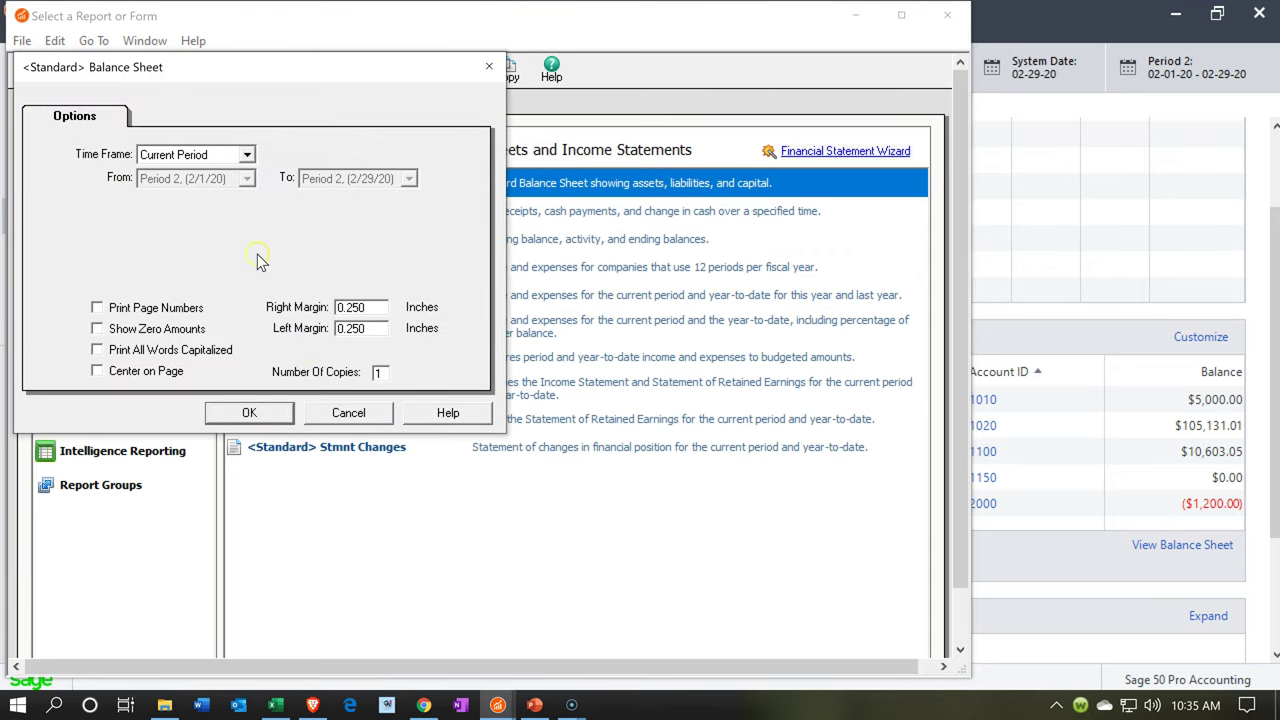
click(245, 157)
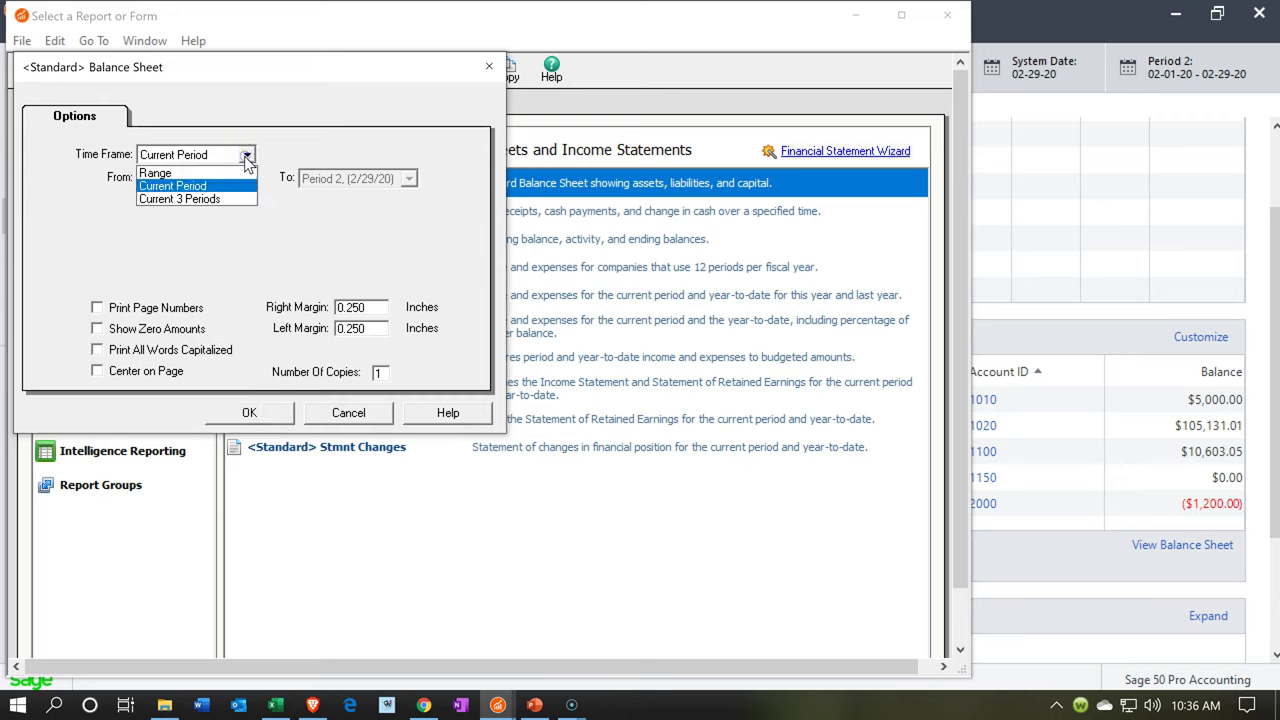
click(229, 175)
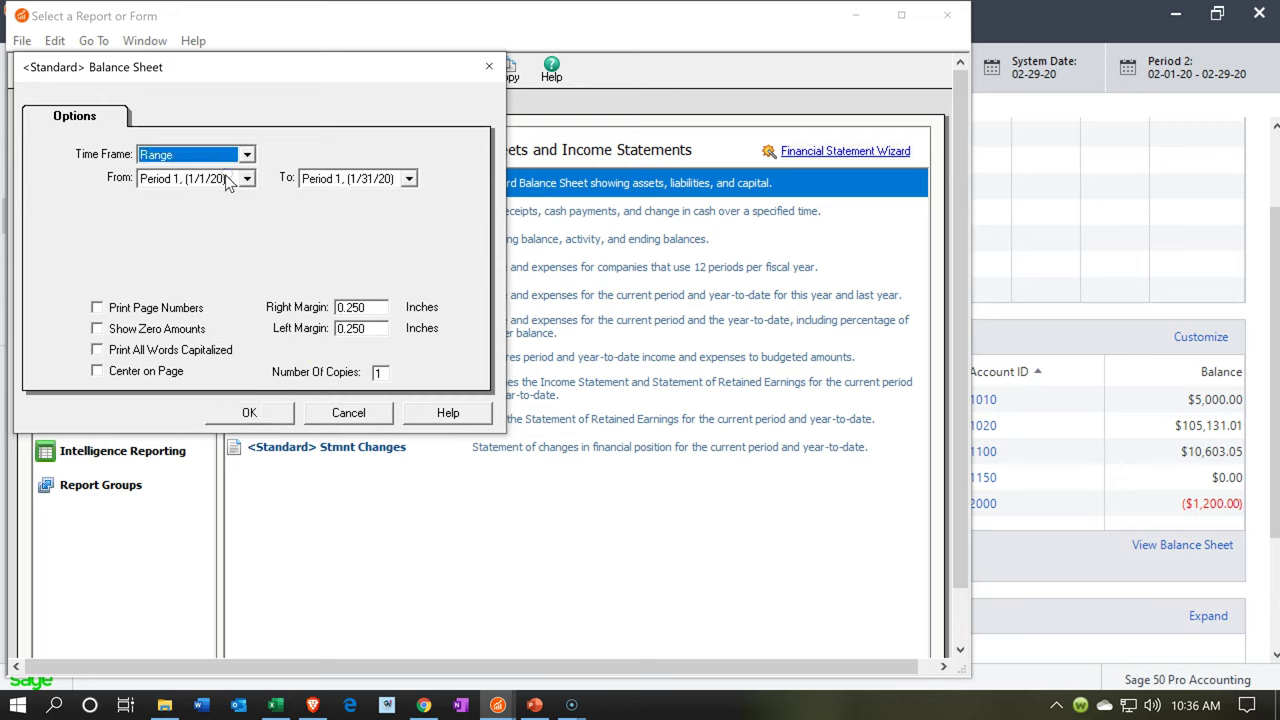
click(228, 186)
click(278, 413)
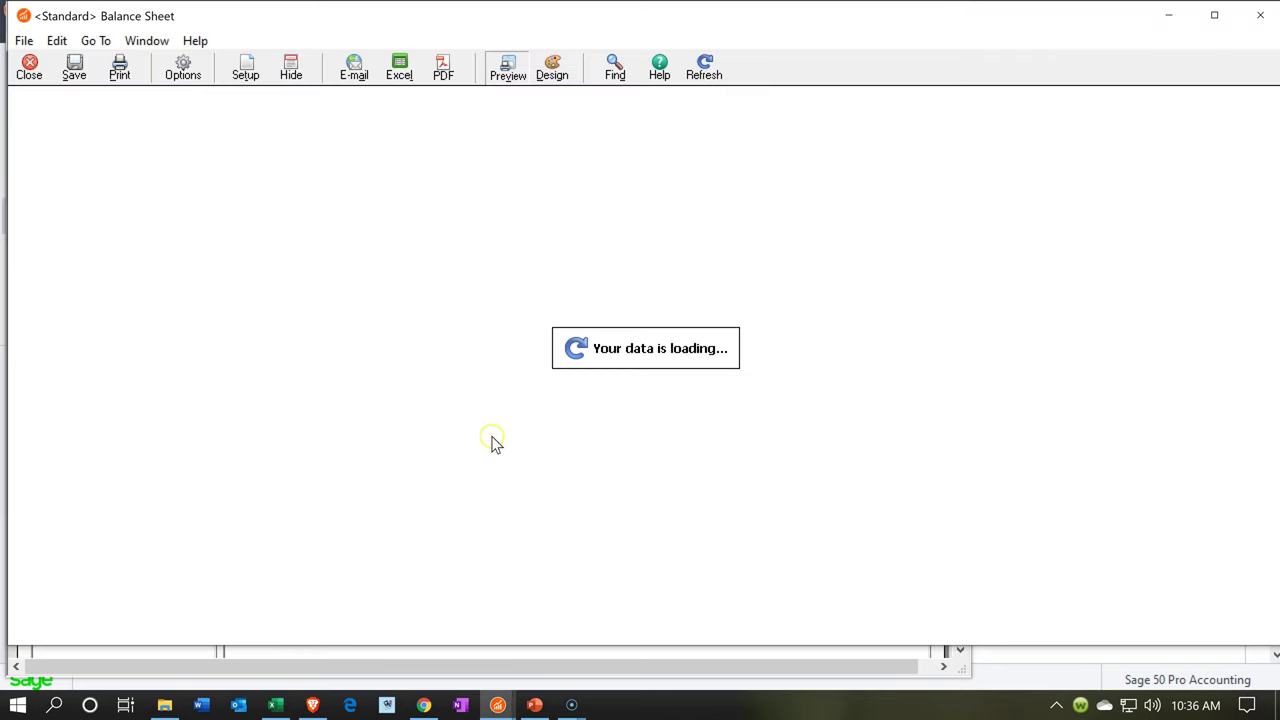
click(1214, 15)
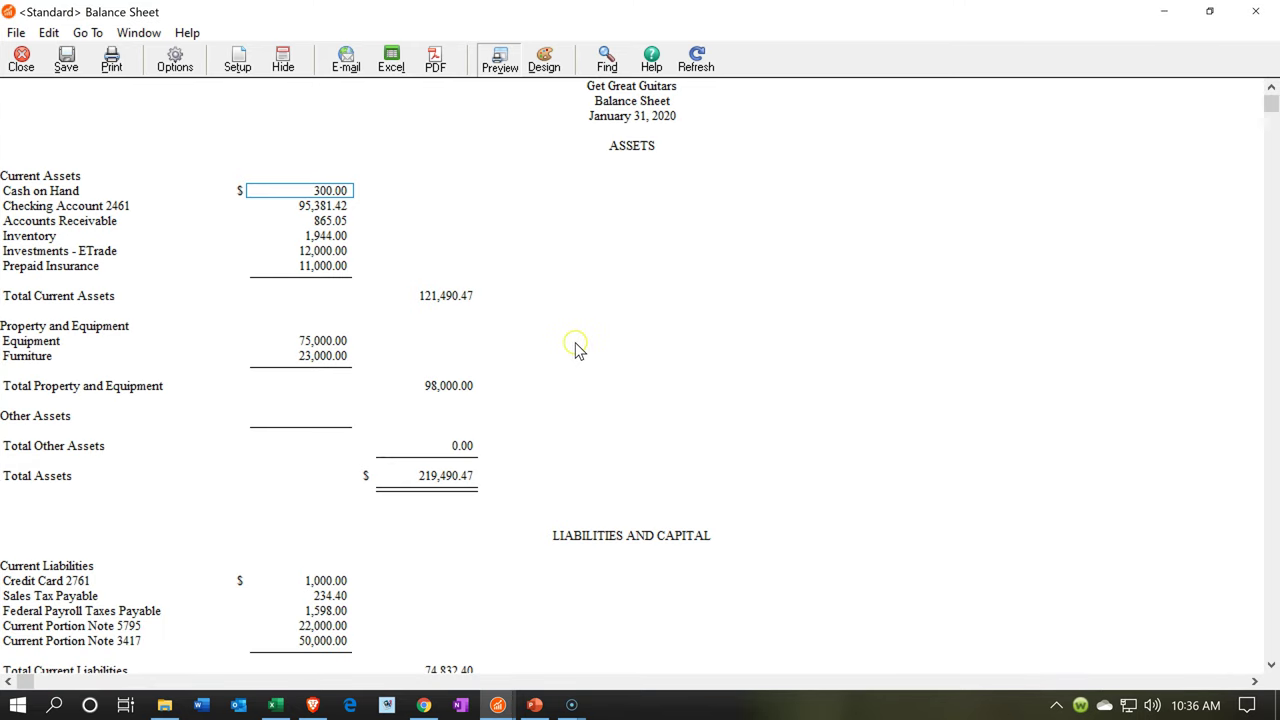
Step: Examine the checking account balance among the current assets on the January balance sheet
click(322, 207)
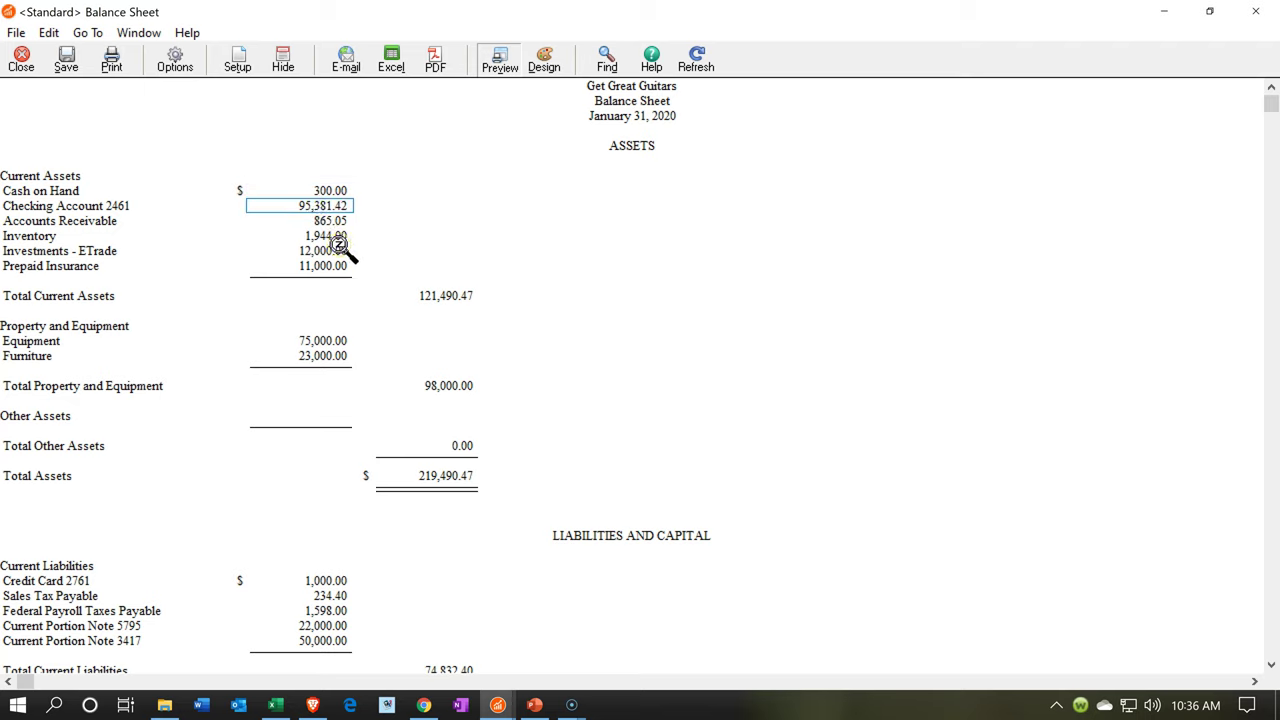
click(565, 168)
click(390, 204)
Step: Switch to the Bank Stmts.xlsx workbook in Excel and examine the January bank statement's ending balance
click(276, 705)
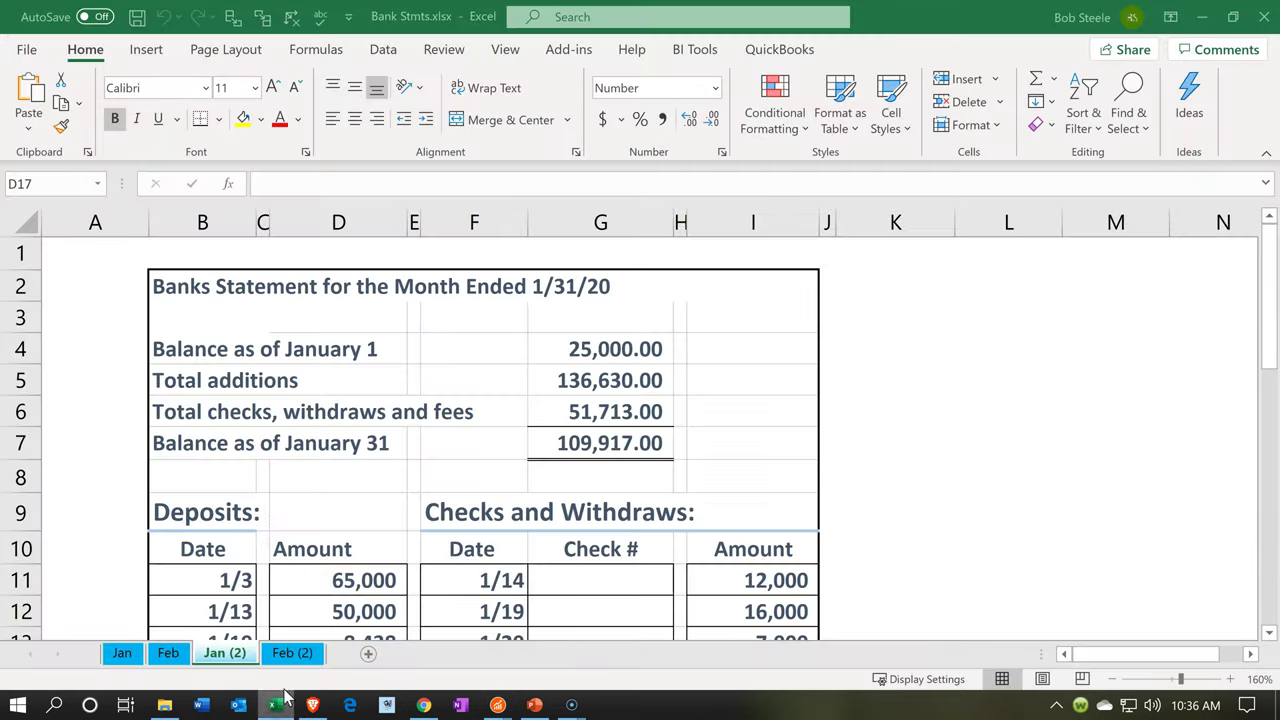
click(300, 652)
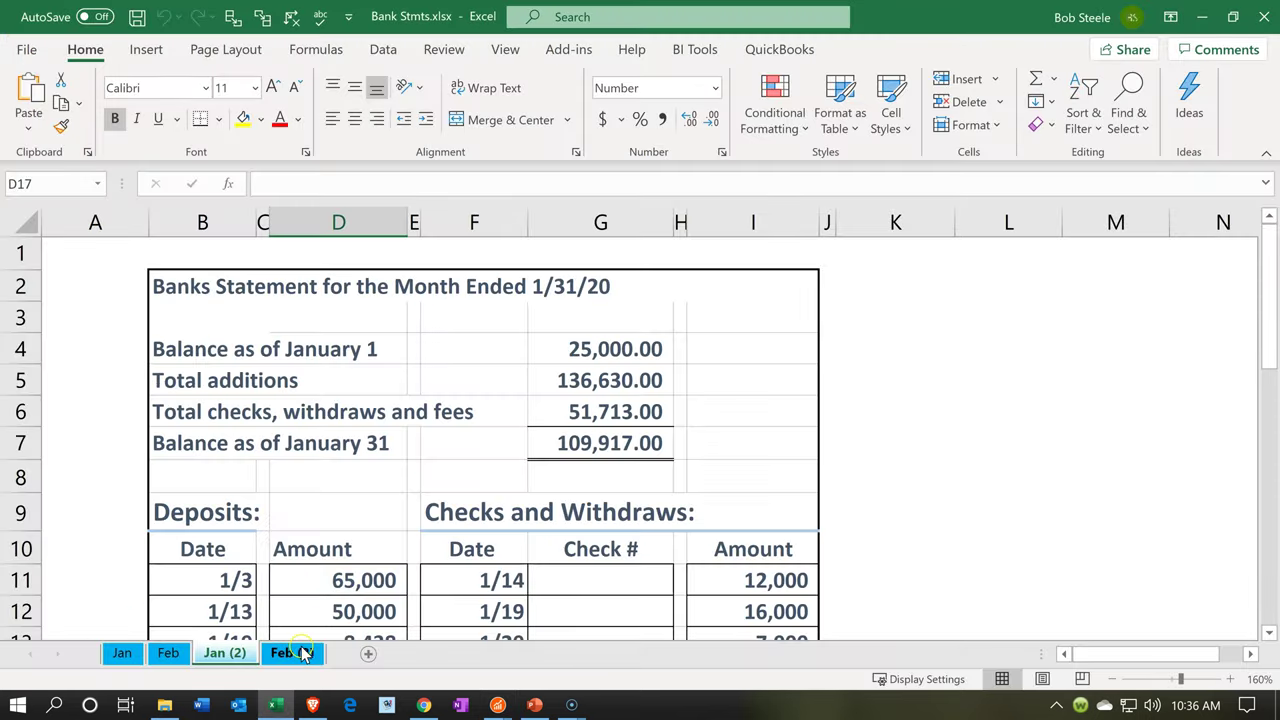
click(626, 455)
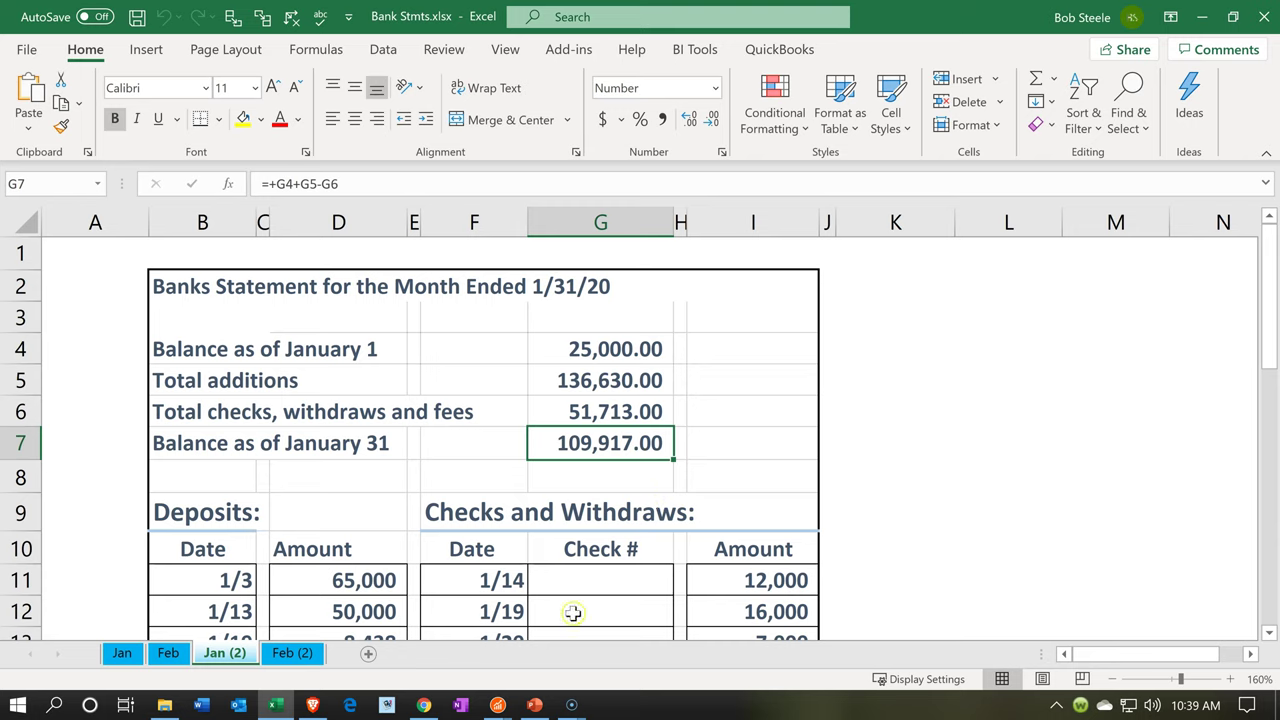
Step: Switch to the Sage 50 main window and review the Customers & Sales workflow from Sales Invoices to Receive Money and Bank Deposits
click(499, 706)
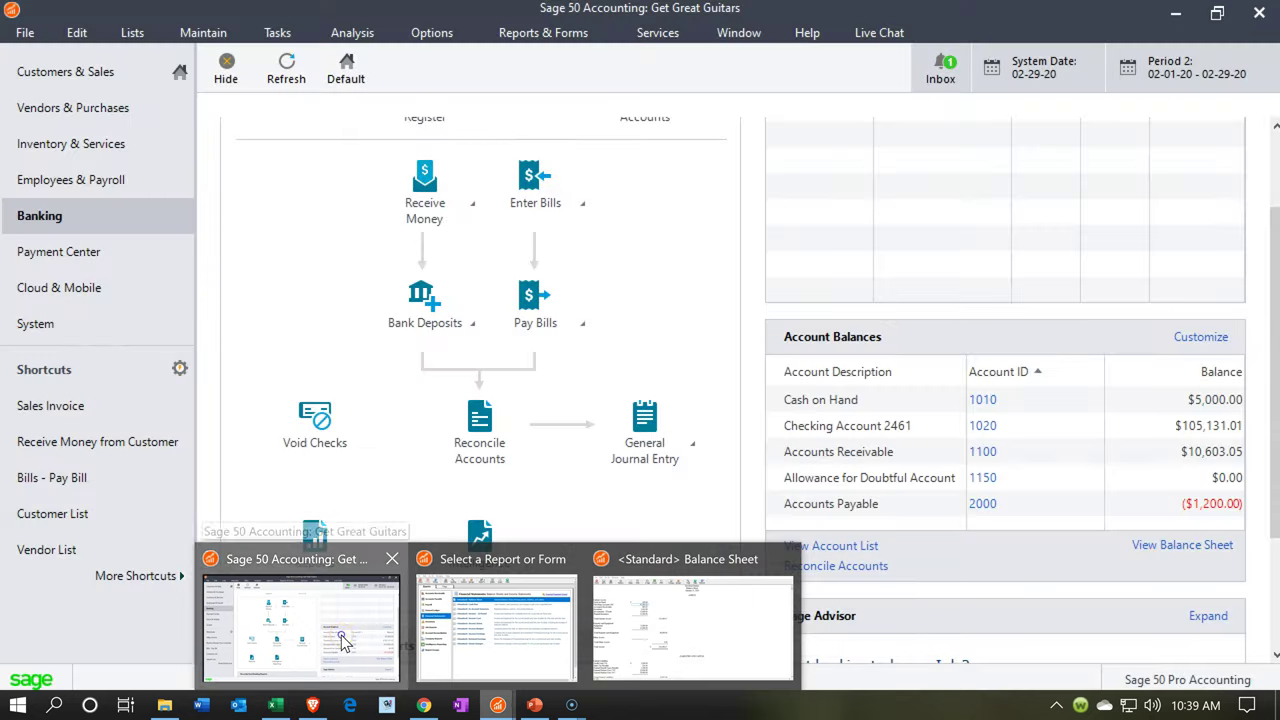
click(341, 640)
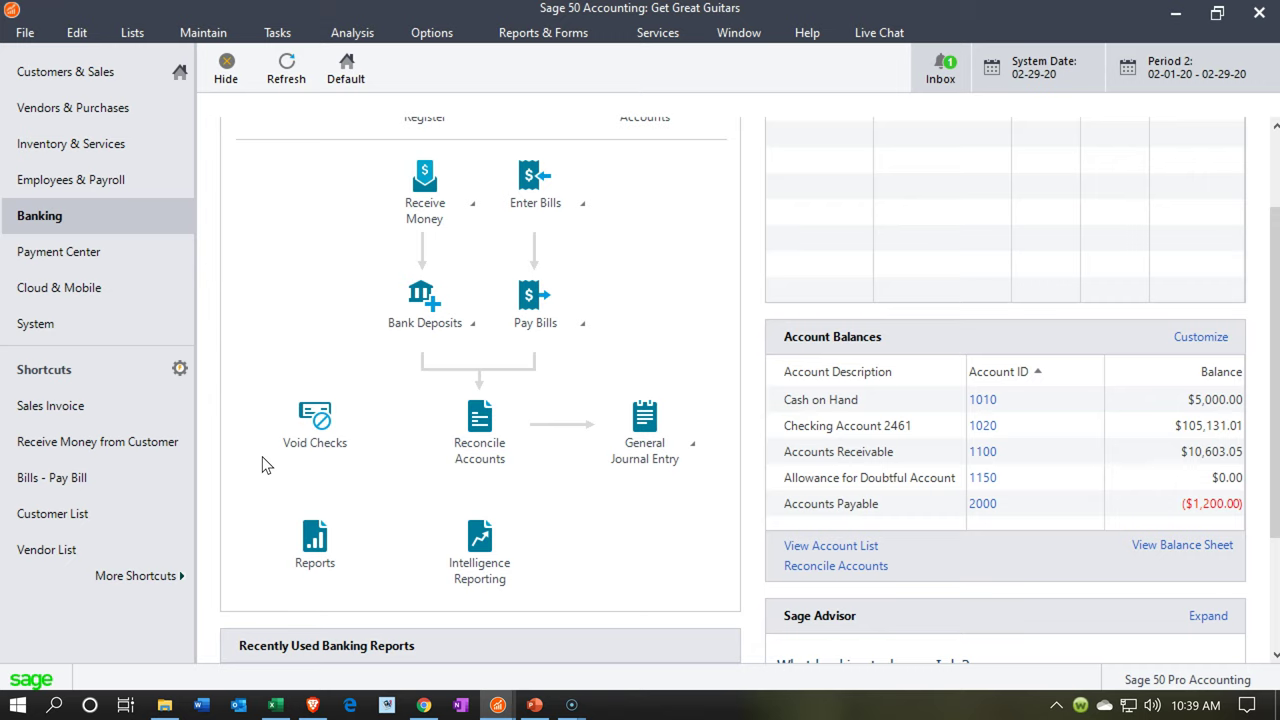
click(113, 172)
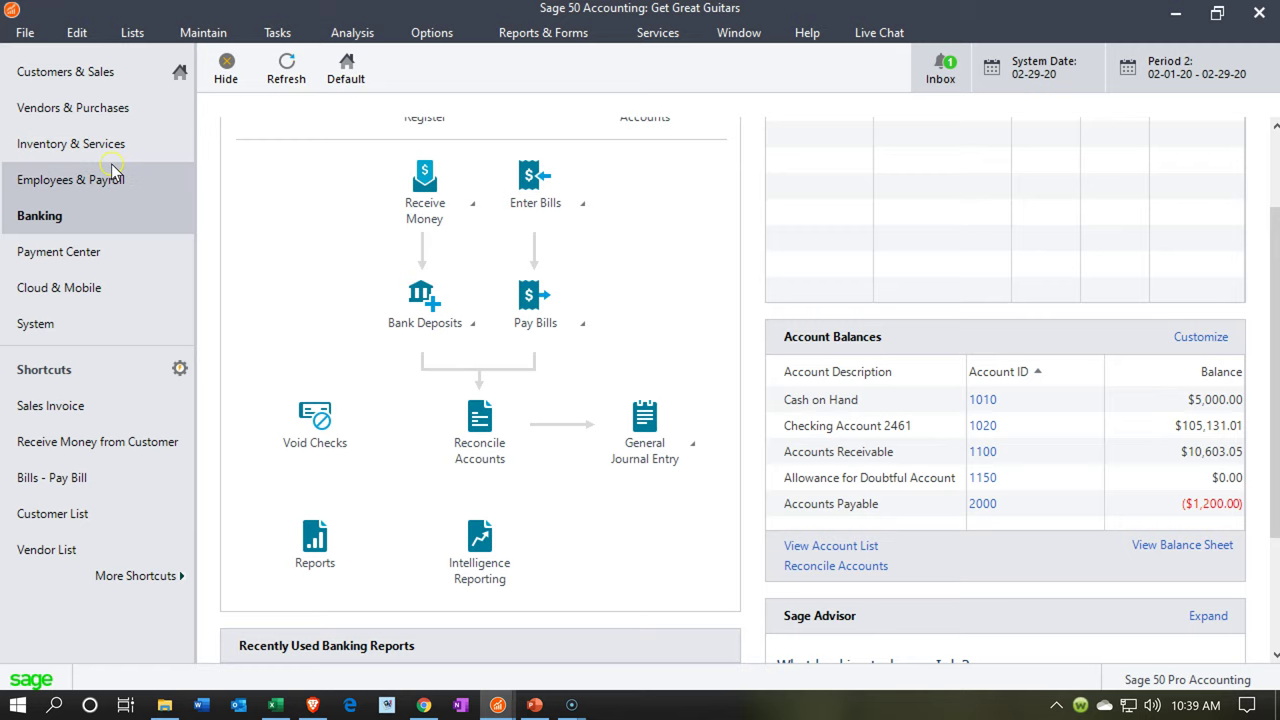
click(58, 85)
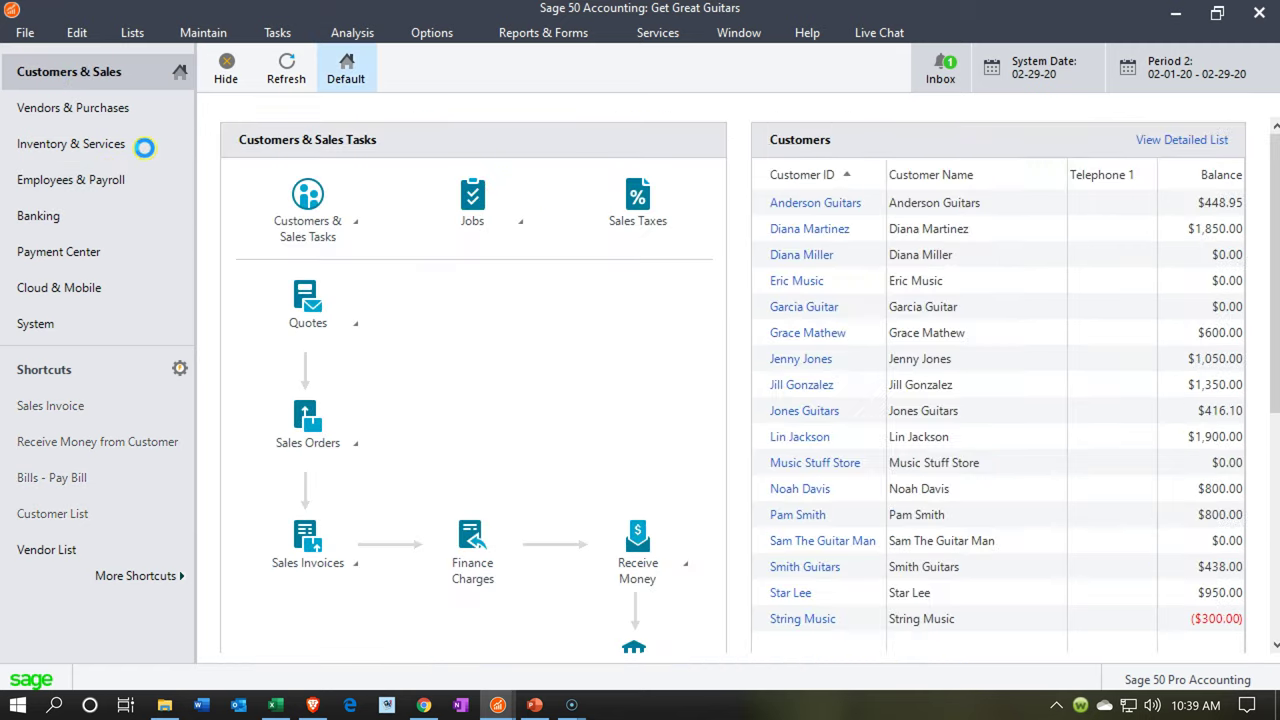
scroll(314, 345, down, 1)
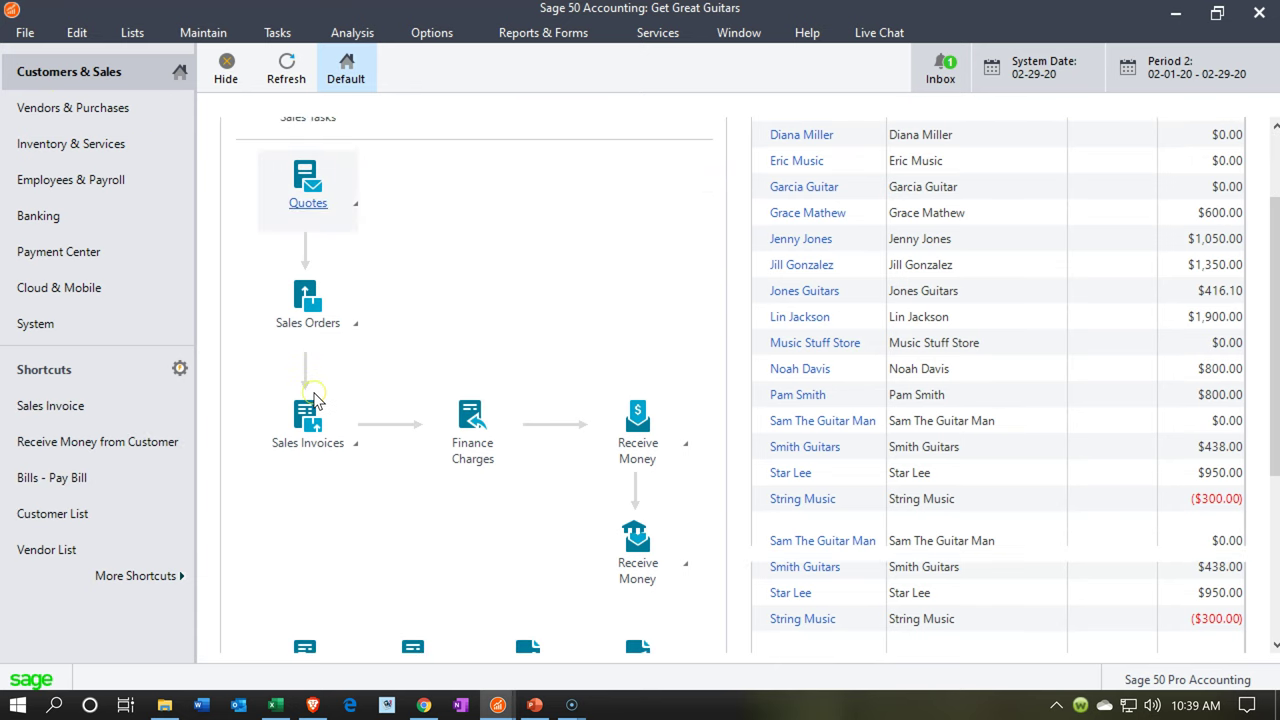
scroll(316, 390, down, 1)
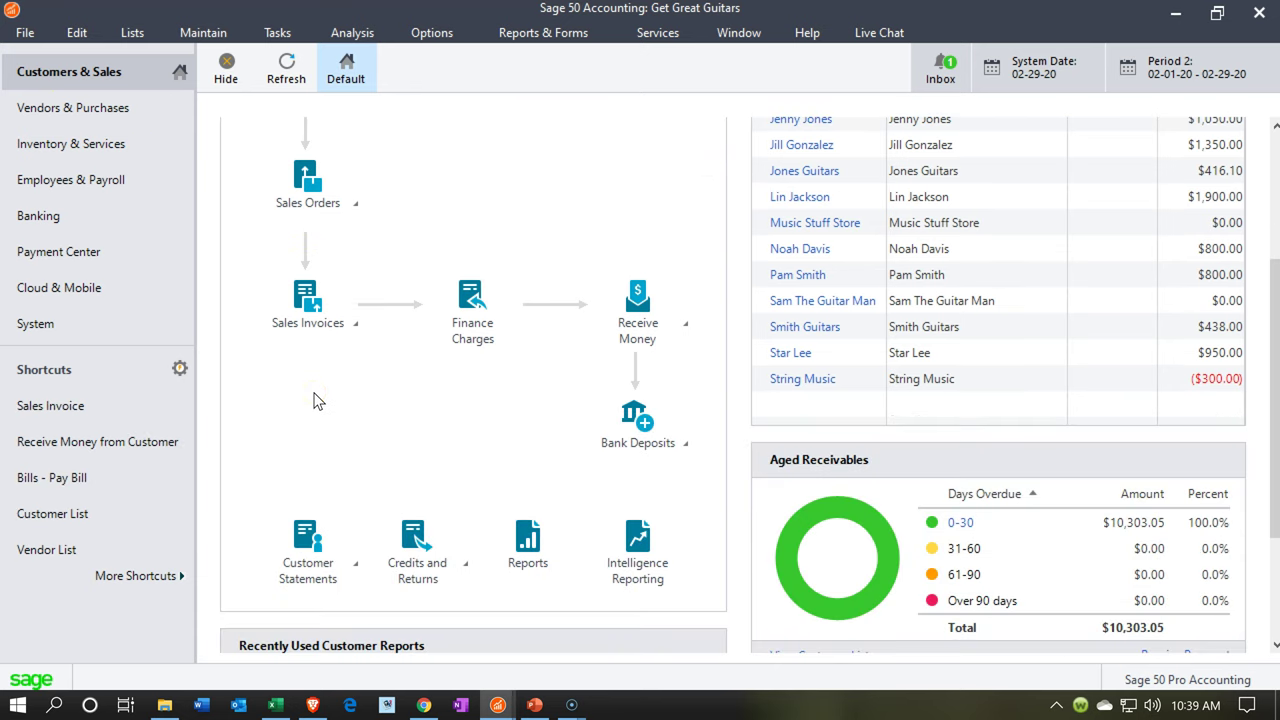
click(302, 350)
click(615, 345)
Step: Review the Vendors & Purchases bill workflow and the Inventory & Services and Employees & Payroll task pages
click(139, 108)
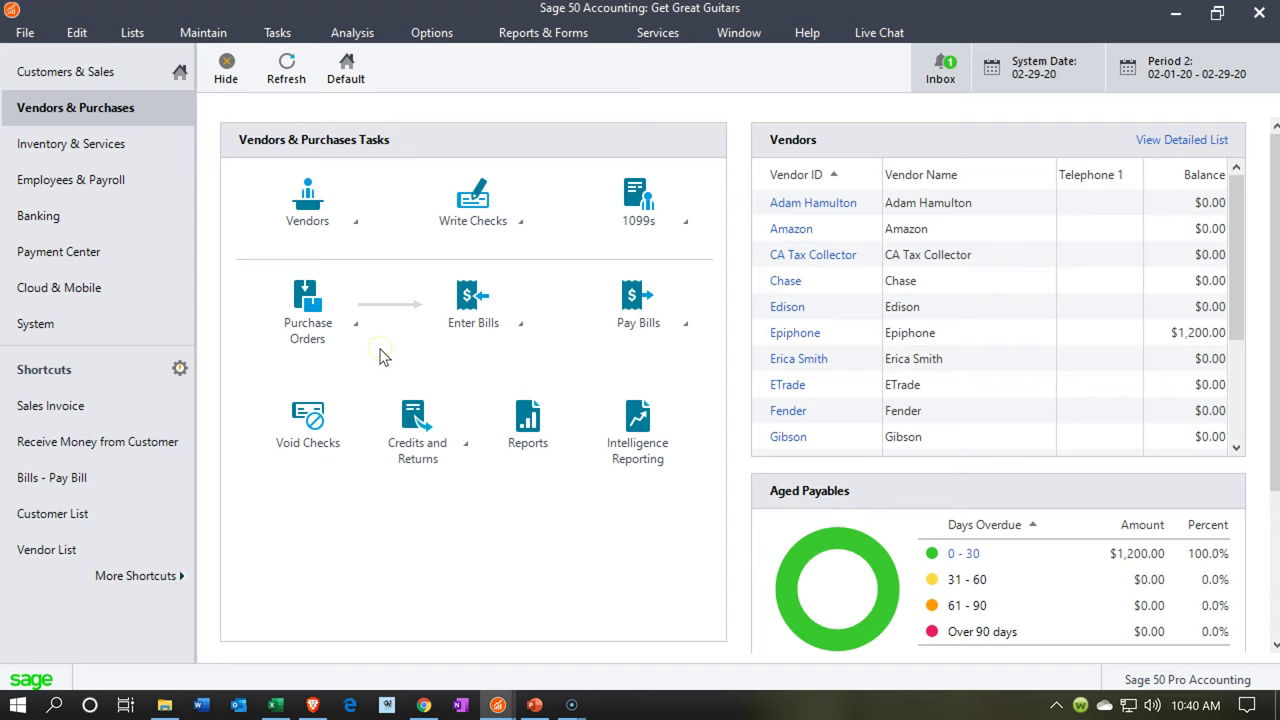
click(442, 342)
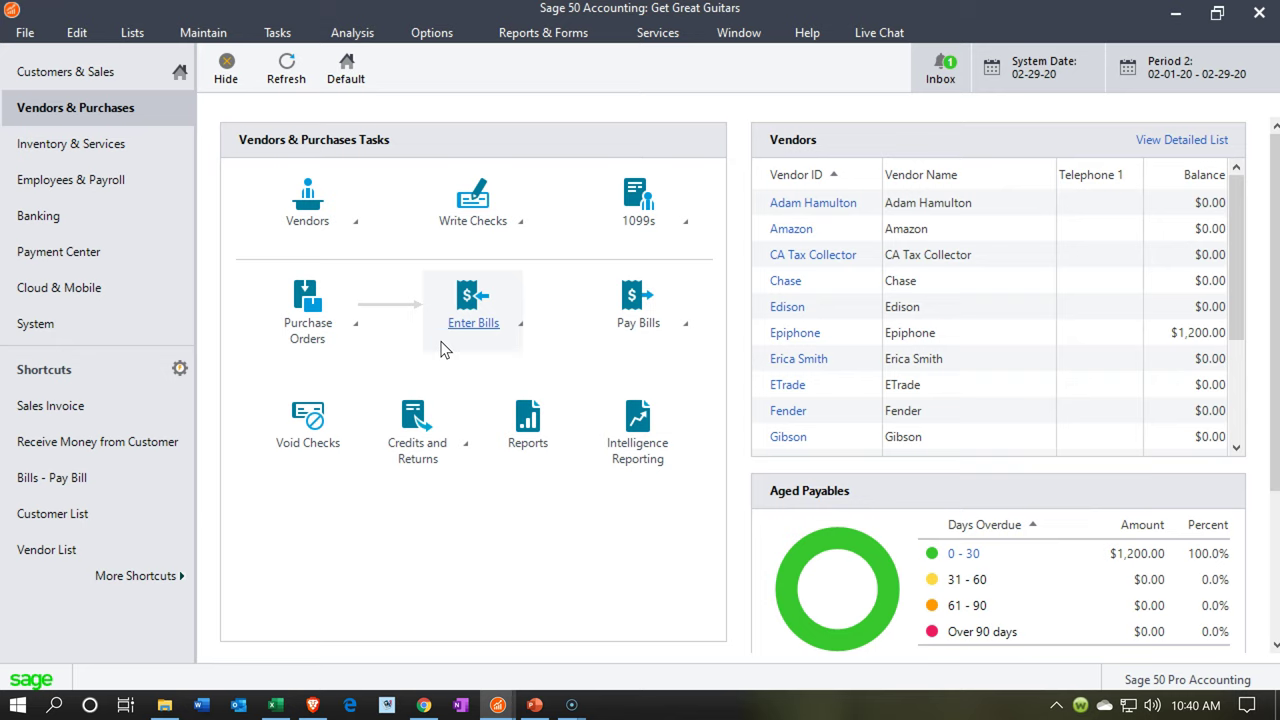
click(593, 333)
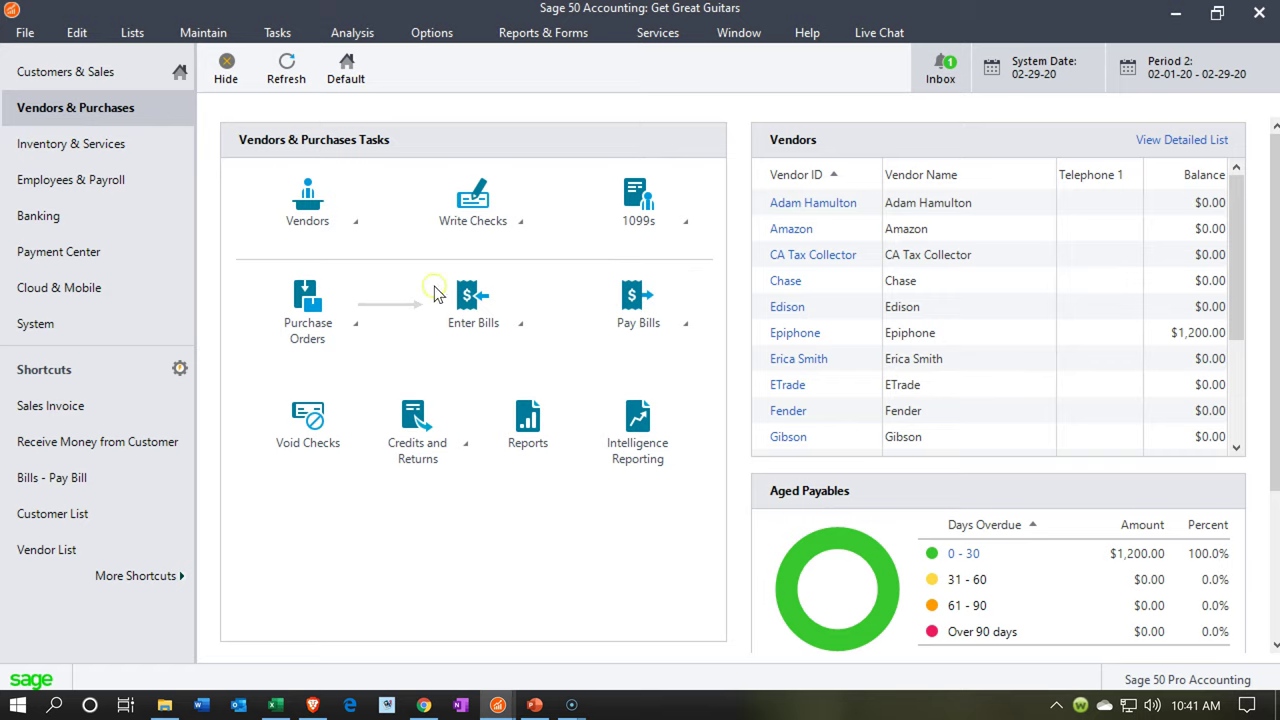
click(95, 157)
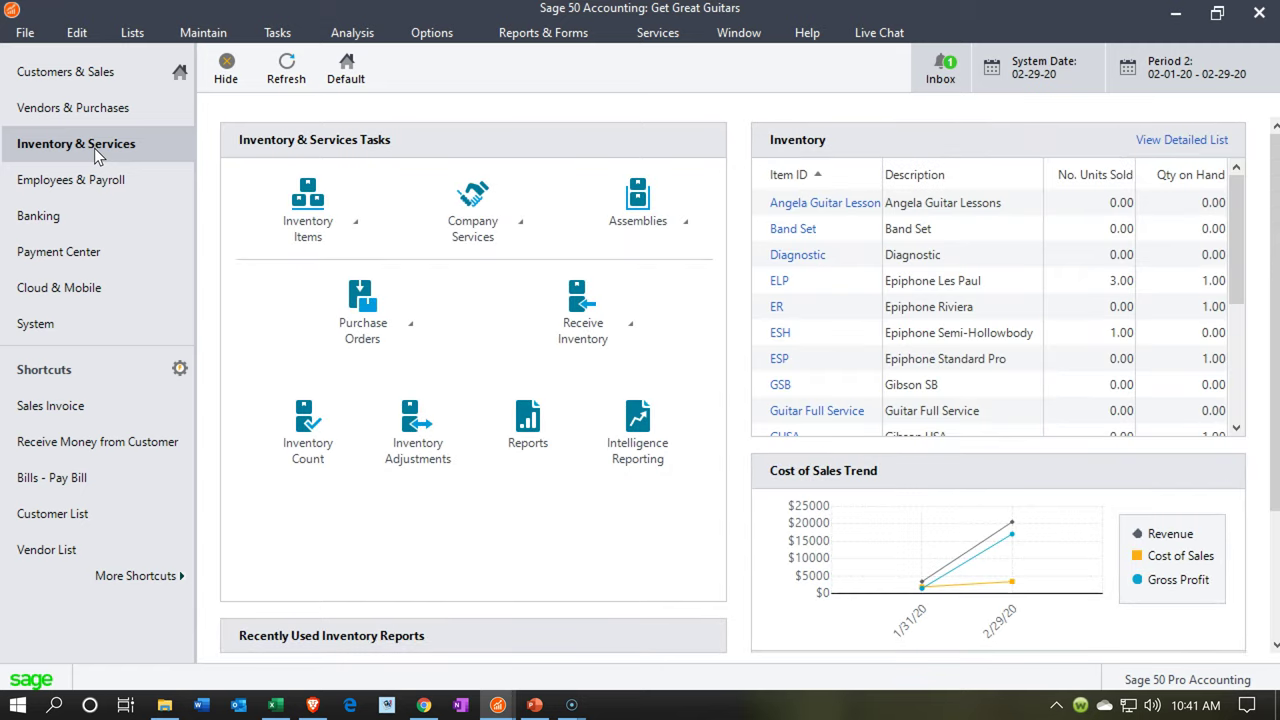
click(96, 178)
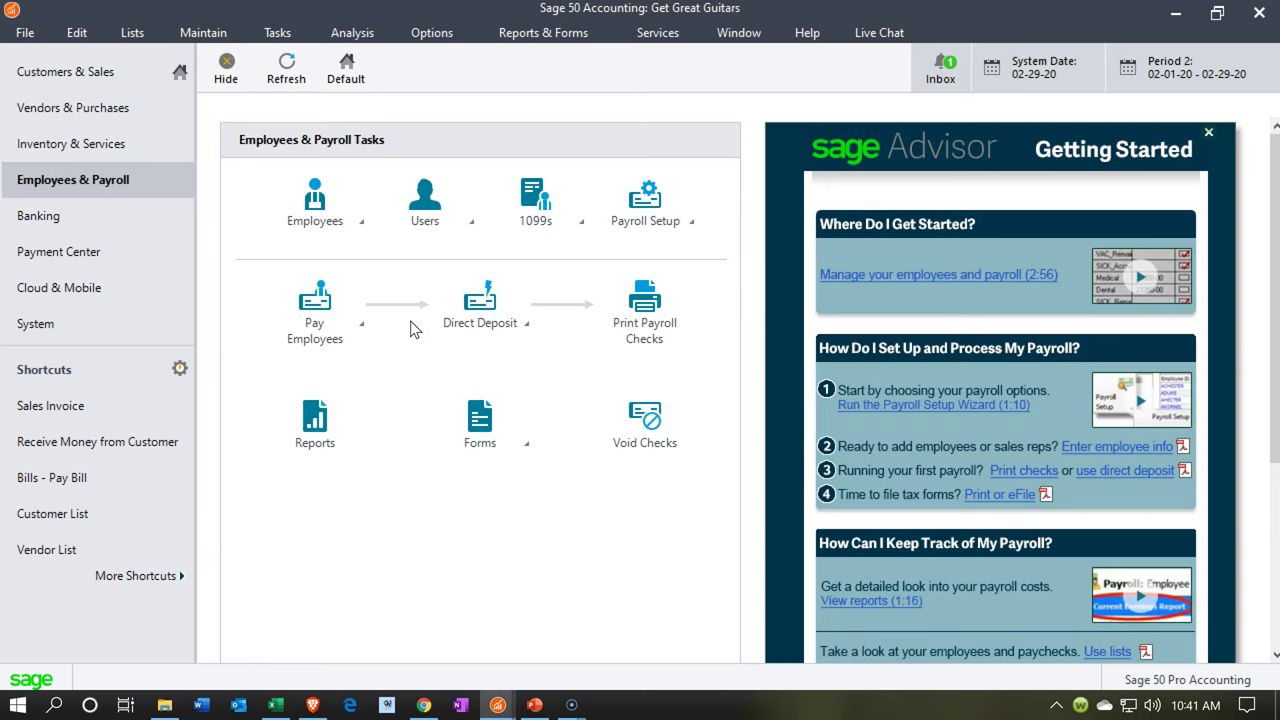
Step: Return to the January balance sheet and examine the accounts receivable, inventory and checking account amounts
click(499, 700)
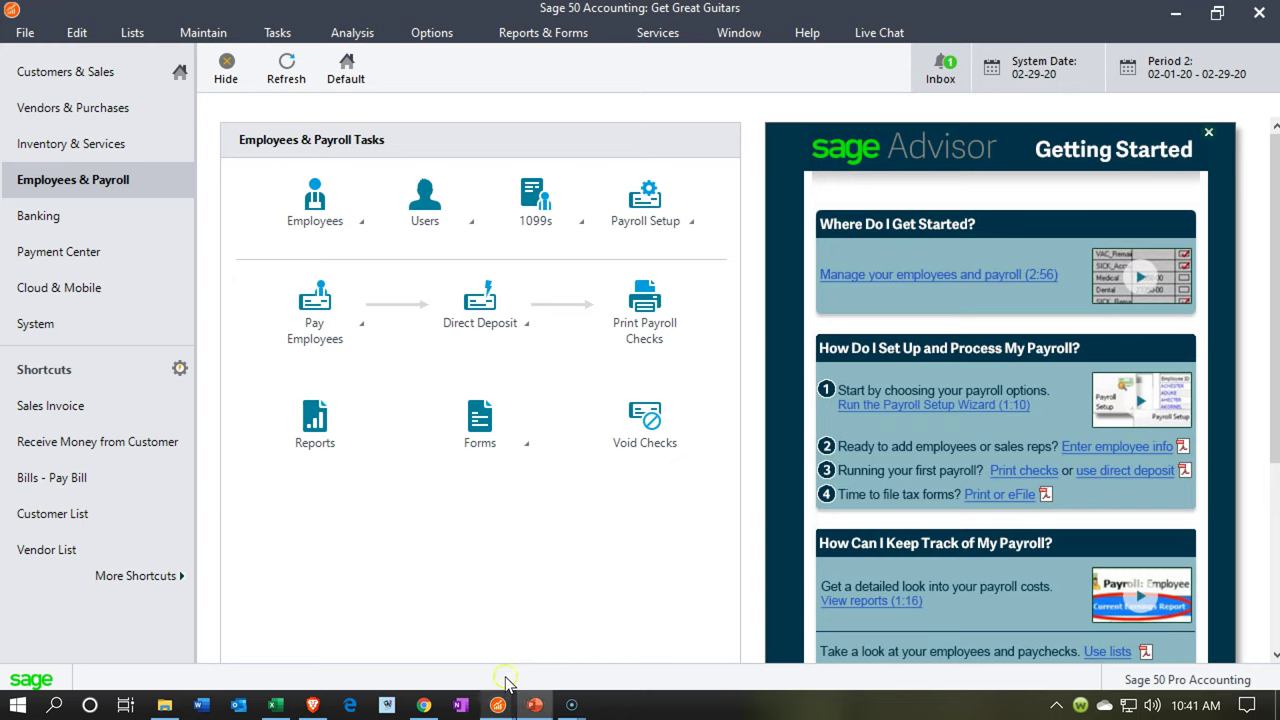
mouse_move(514, 716)
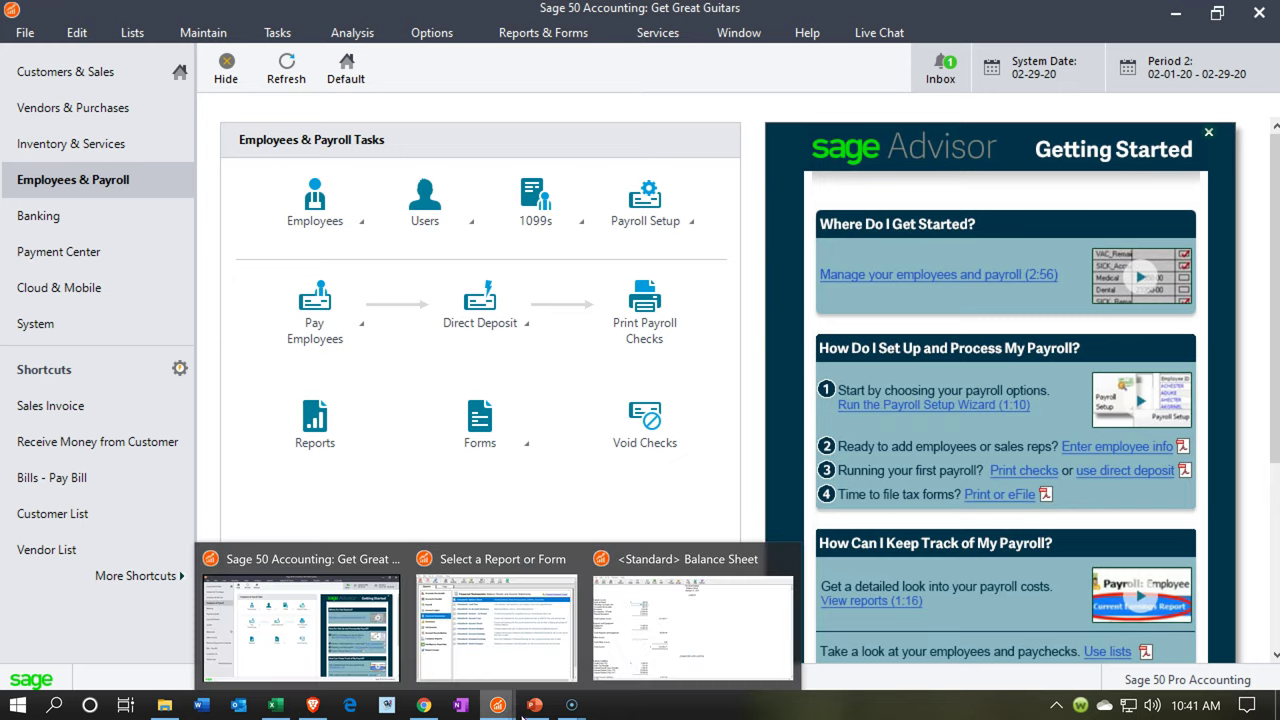
click(646, 641)
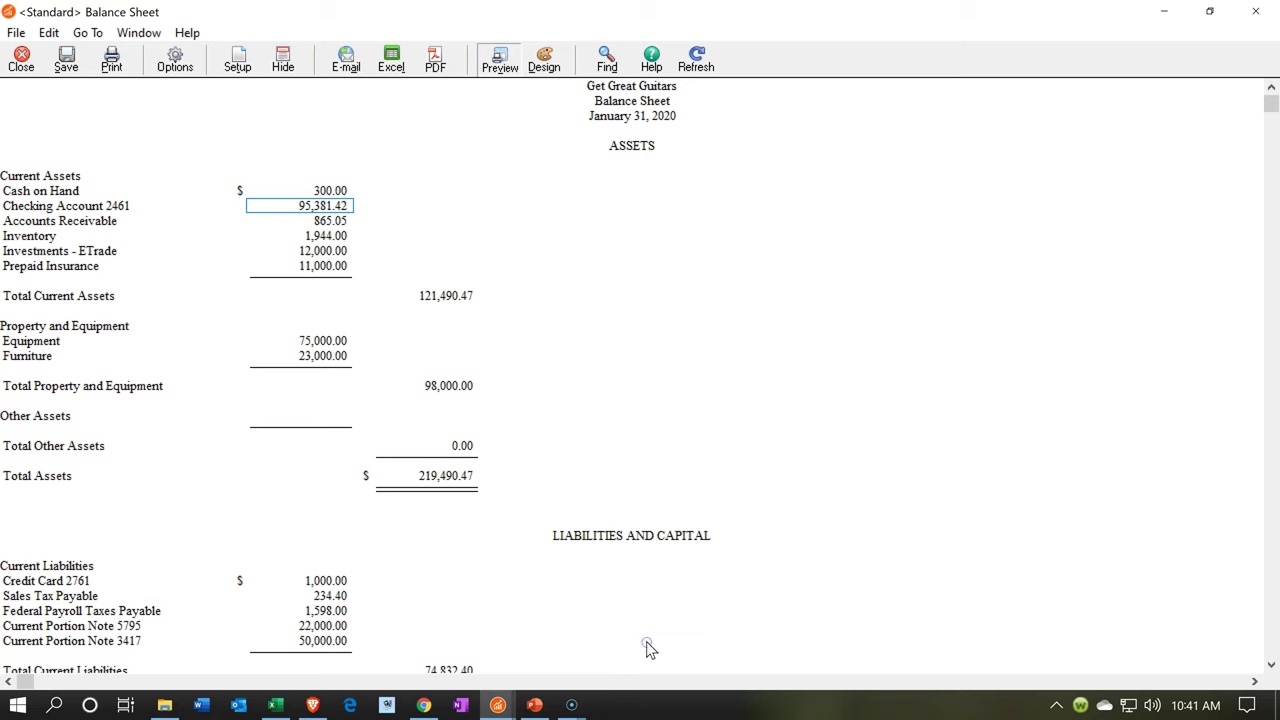
click(304, 220)
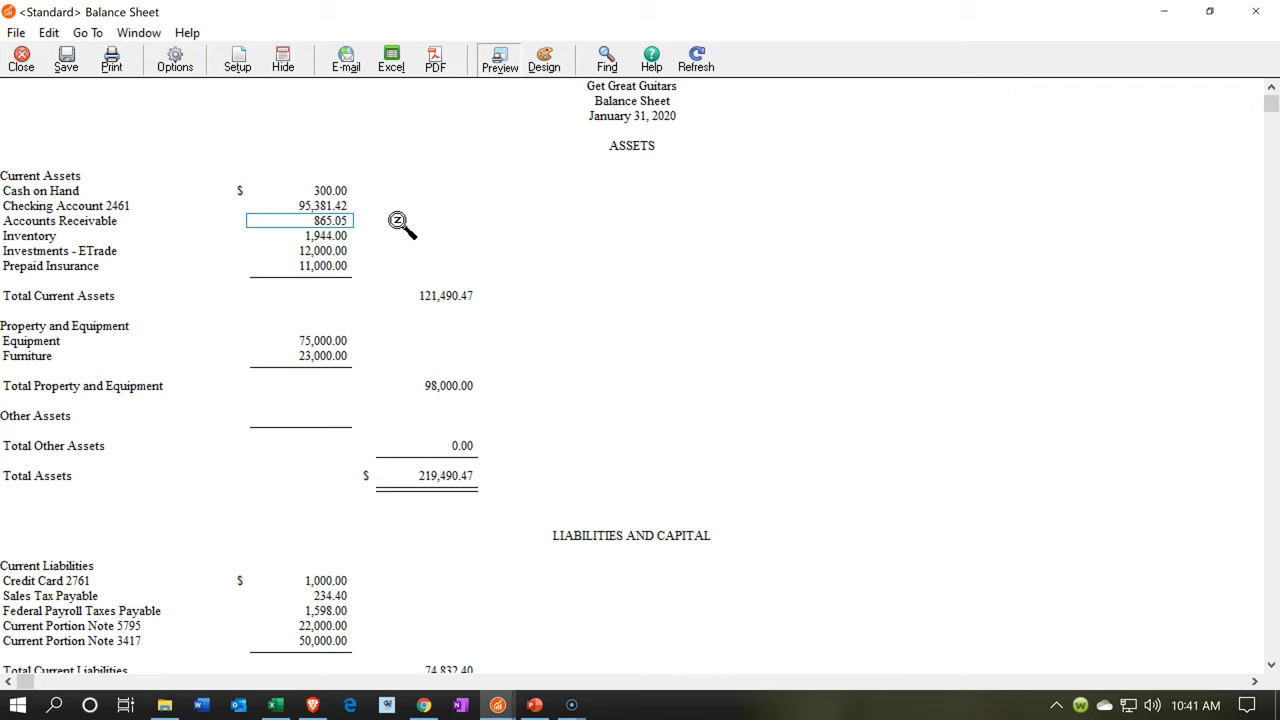
click(326, 240)
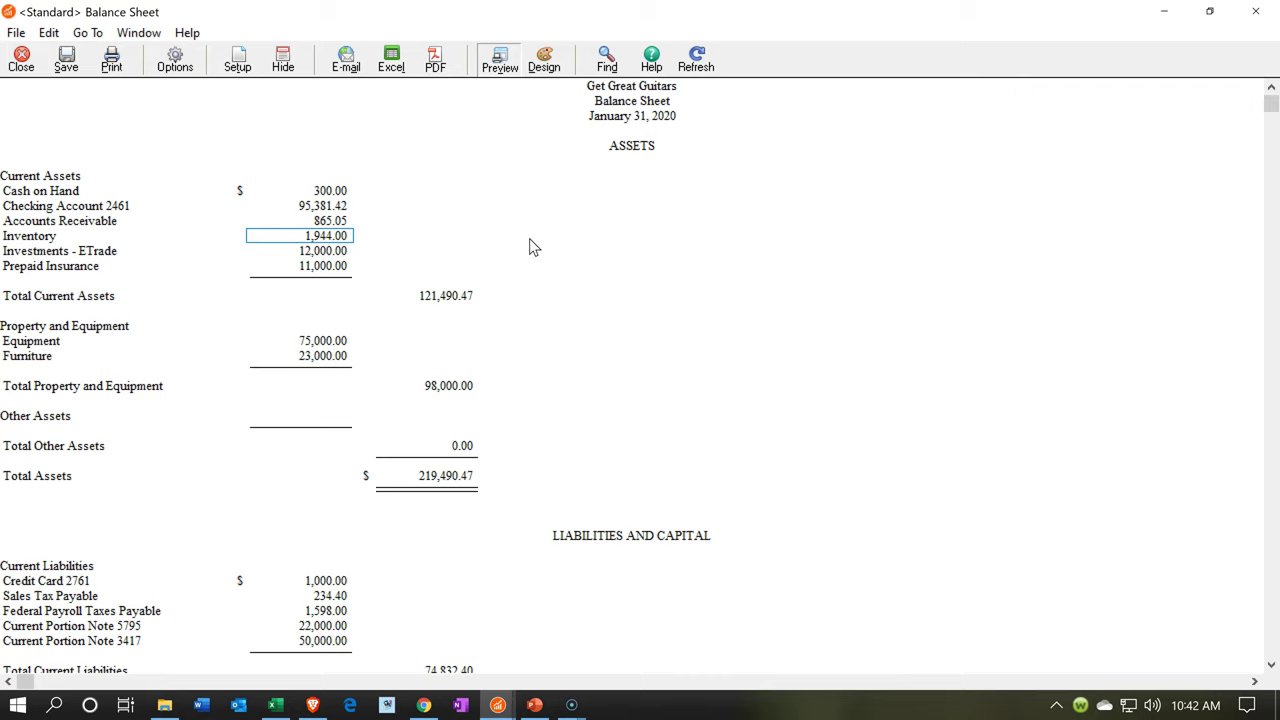
click(328, 205)
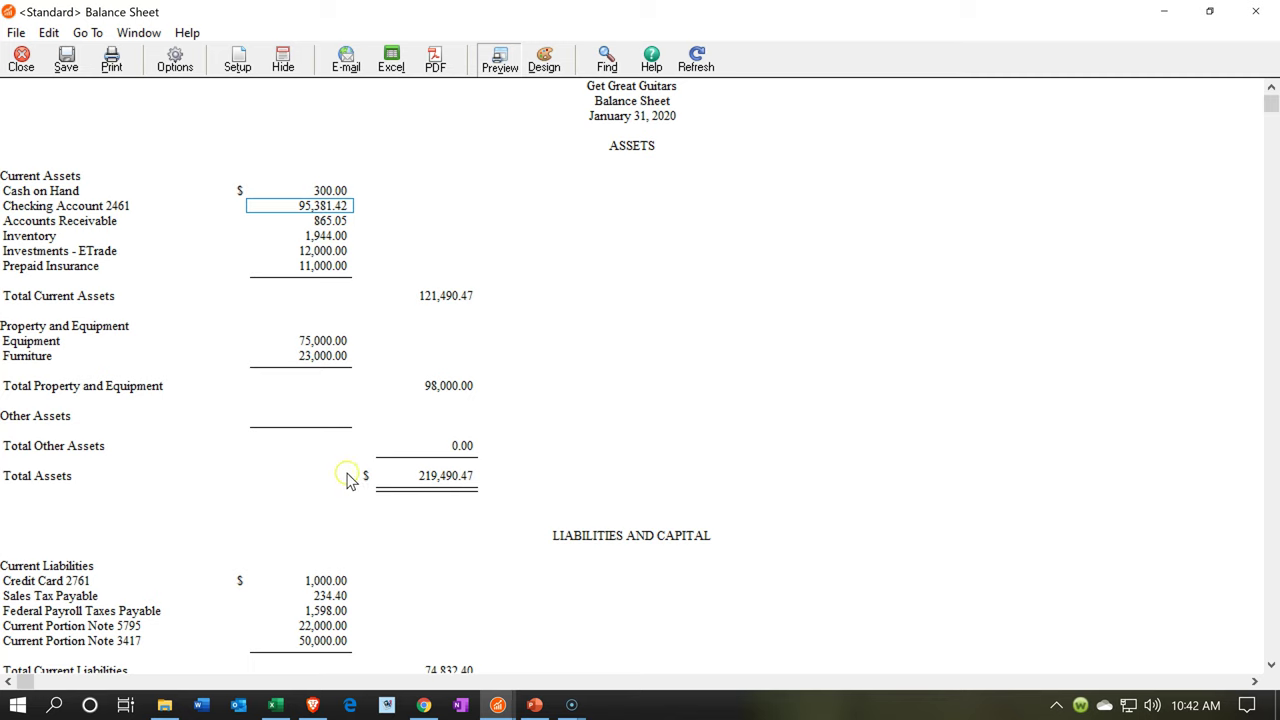
Step: Switch to the bank statement workbook in Excel and review January's ending balance, fees and deposits on the Jan (2) sheet
click(276, 707)
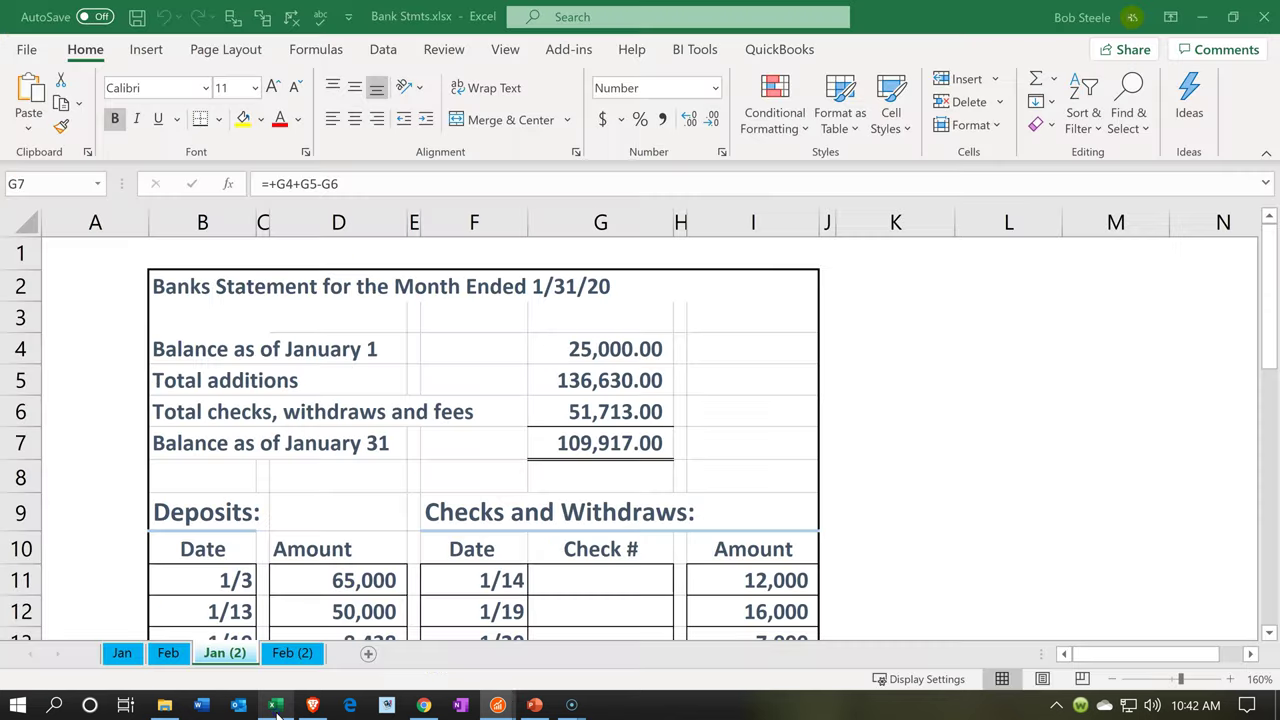
click(467, 420)
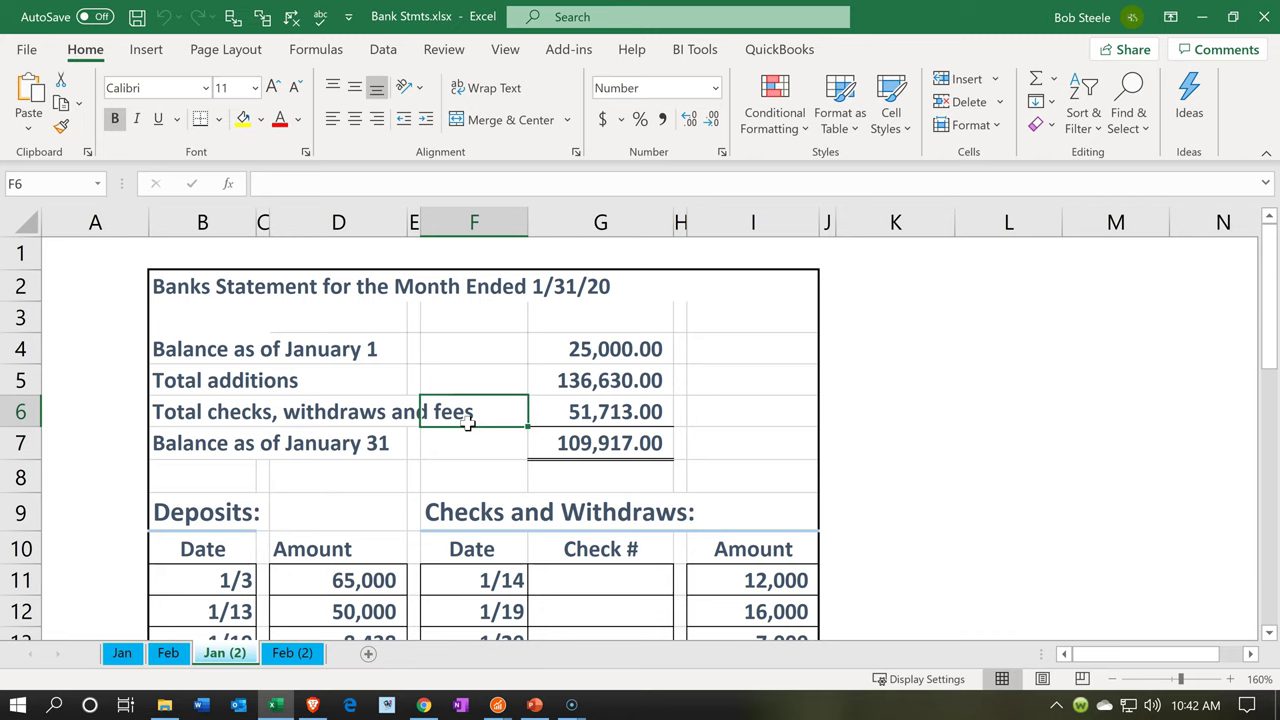
click(605, 440)
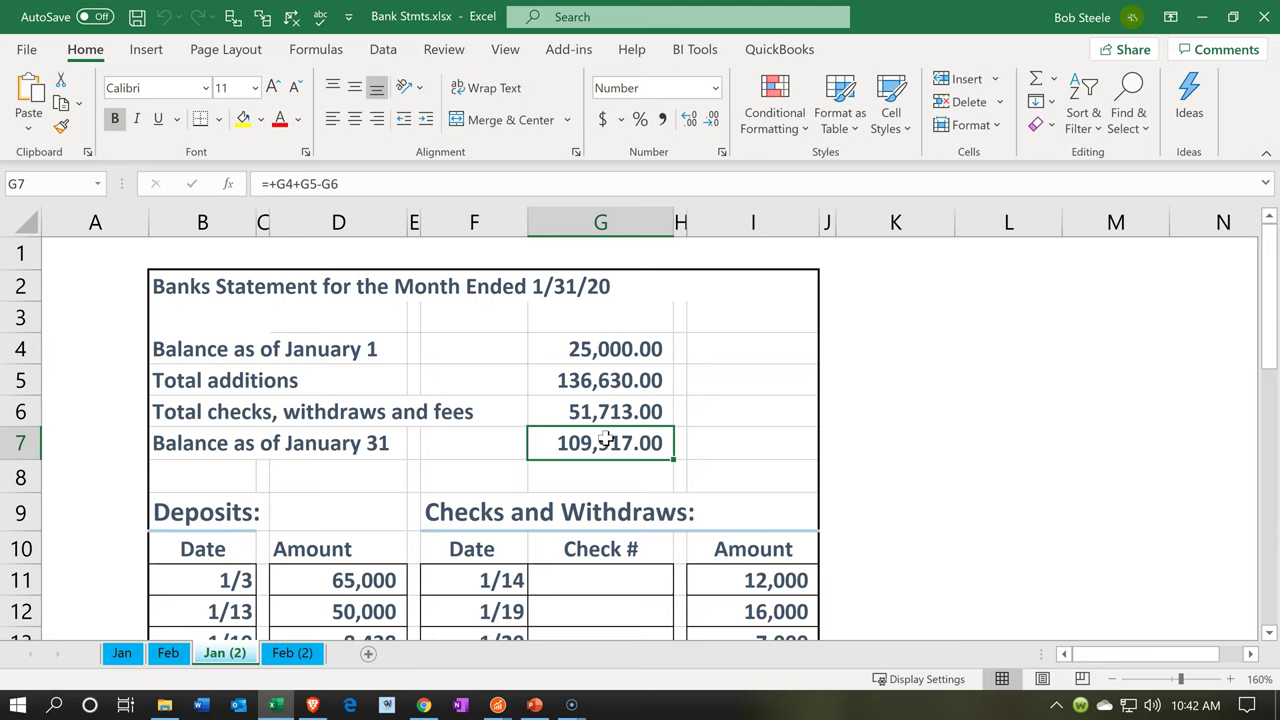
scroll(605, 438, down, 2)
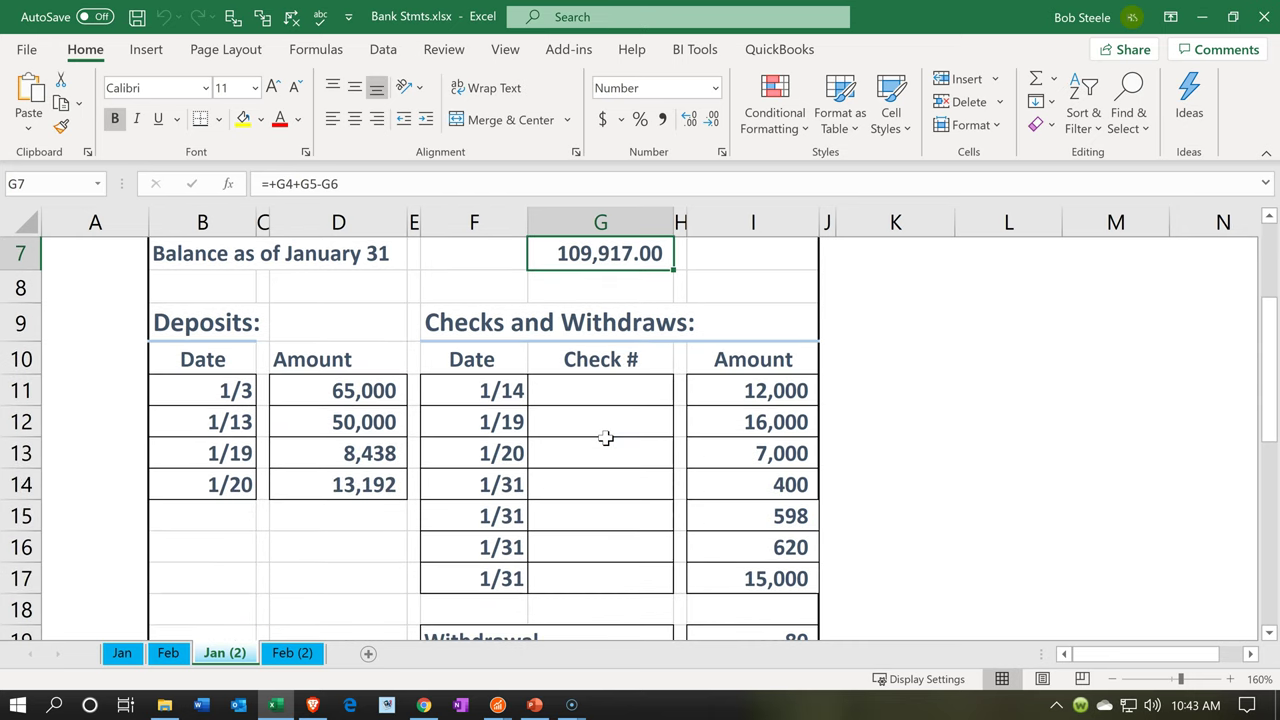
click(319, 389)
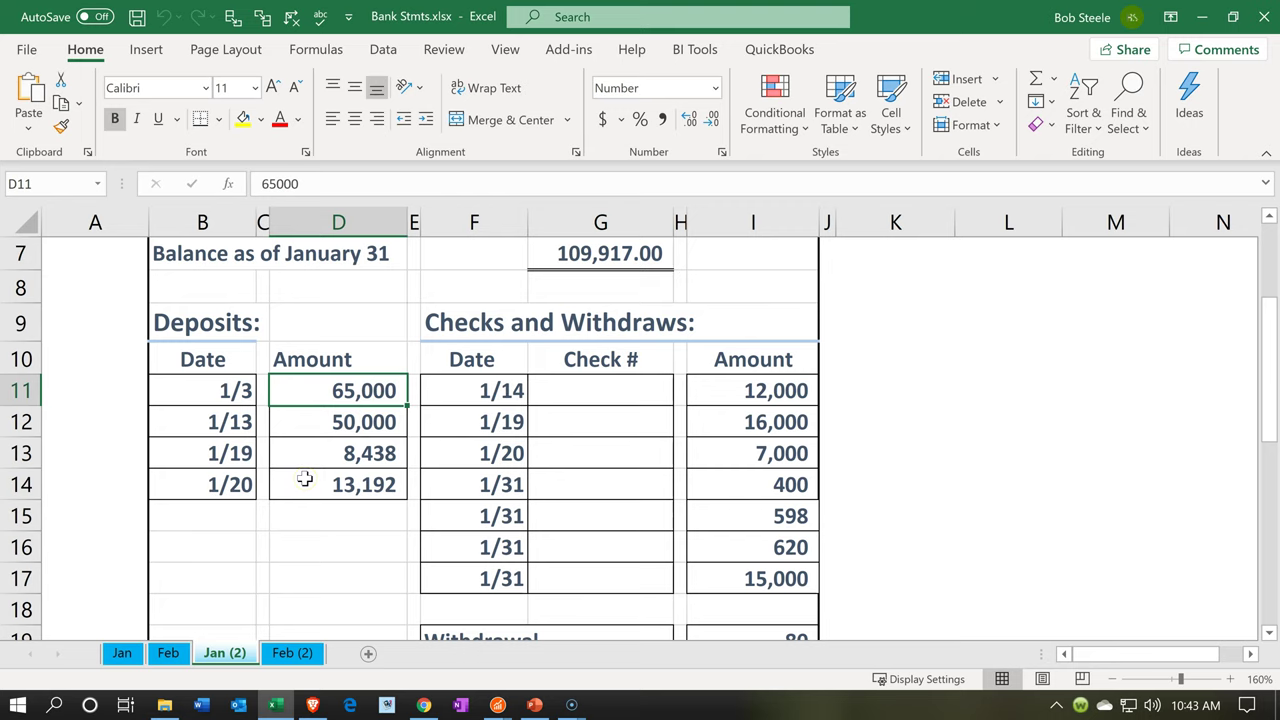
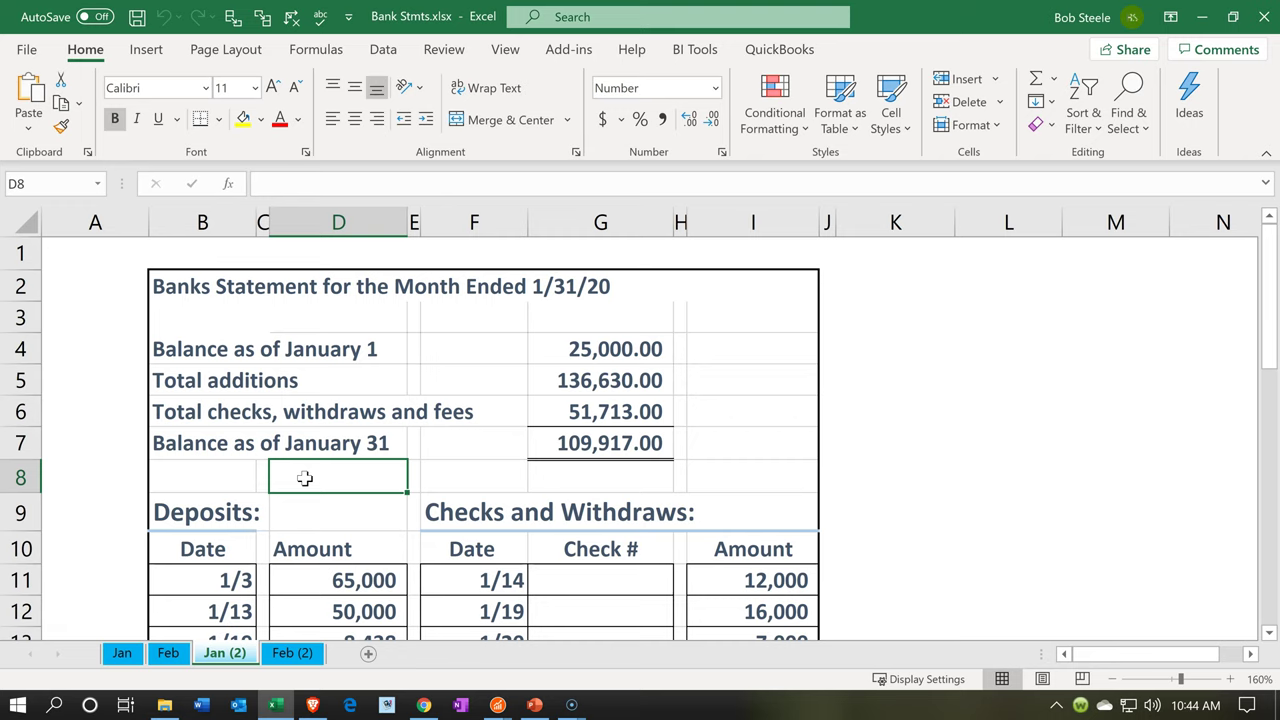
scroll(305, 479, down, 1)
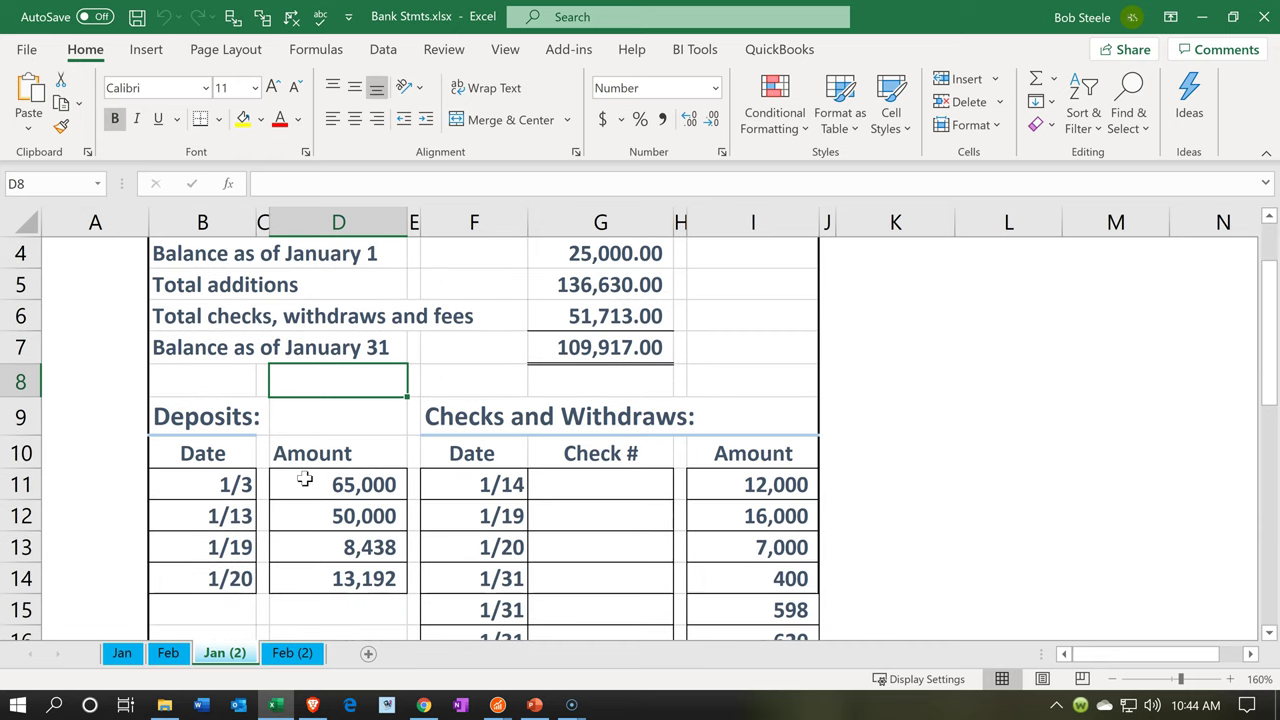
Step: Examine the statement's first deposit, January 1 balance, total additions and total withdrawals, and the Check # column under Checks and Withdraws
click(305, 479)
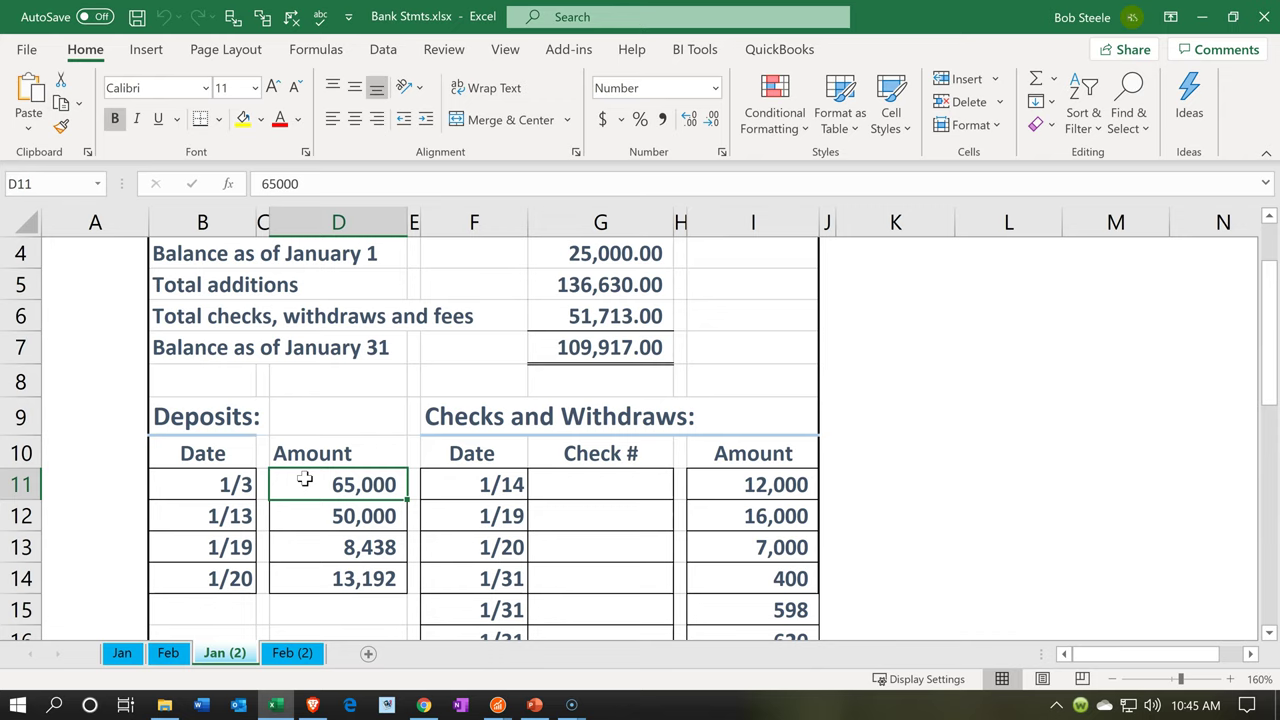
scroll(304, 480, up, 1)
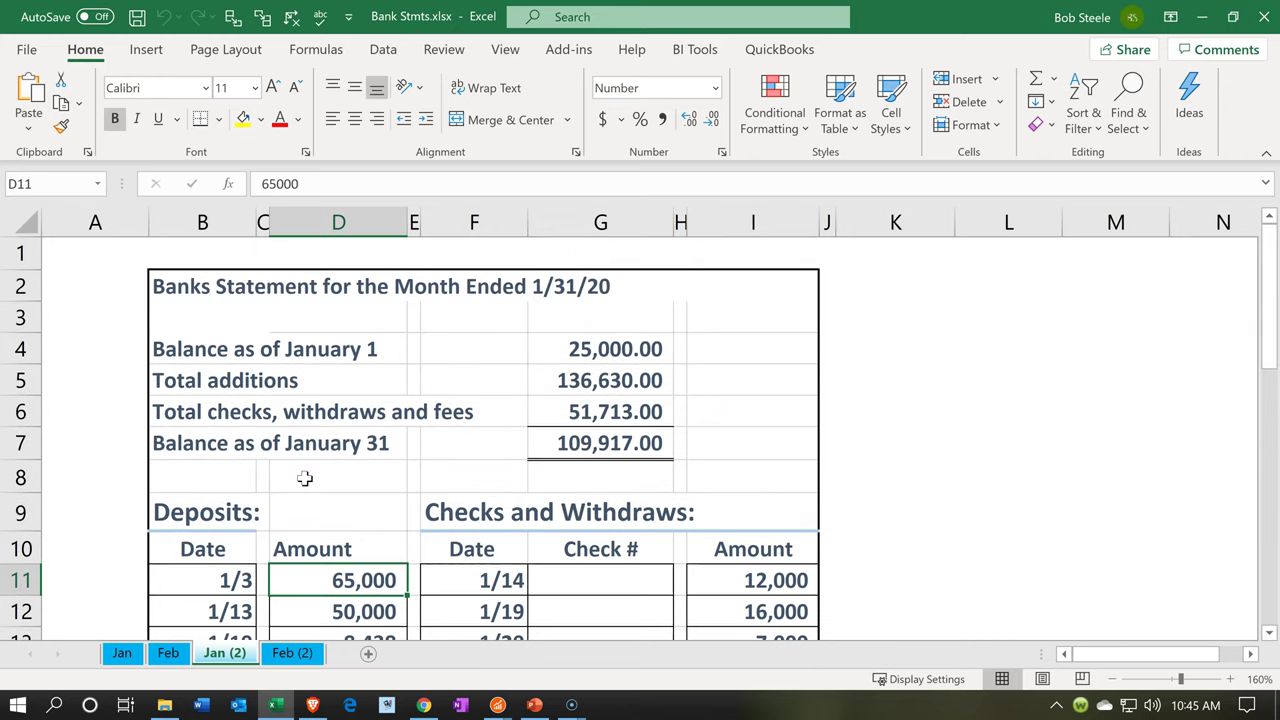
click(600, 354)
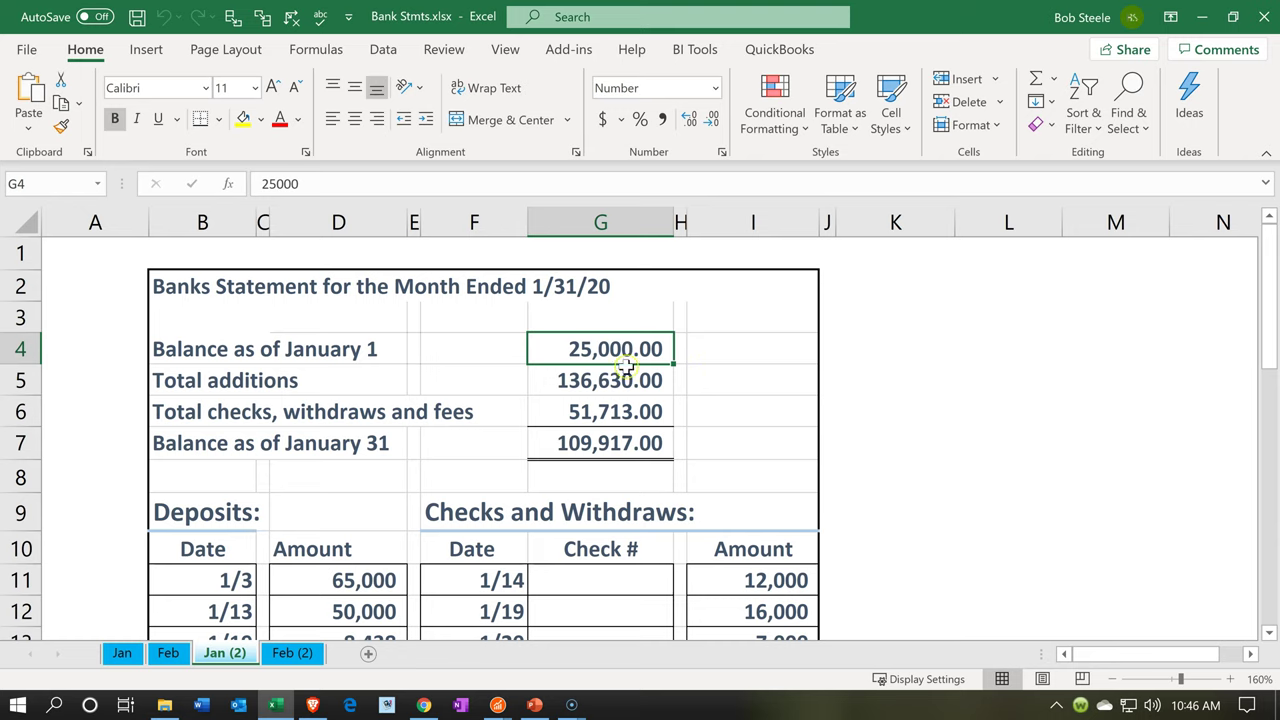
drag(611, 381, 597, 400)
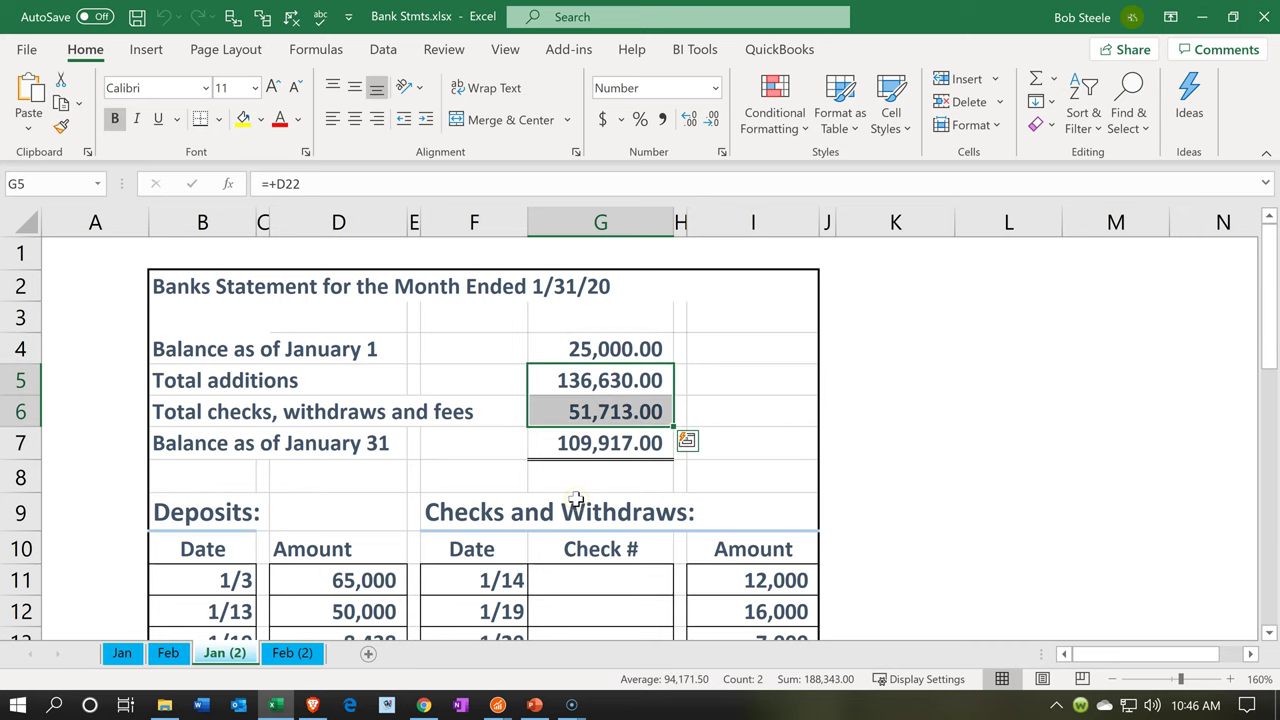
scroll(576, 498, down, 1)
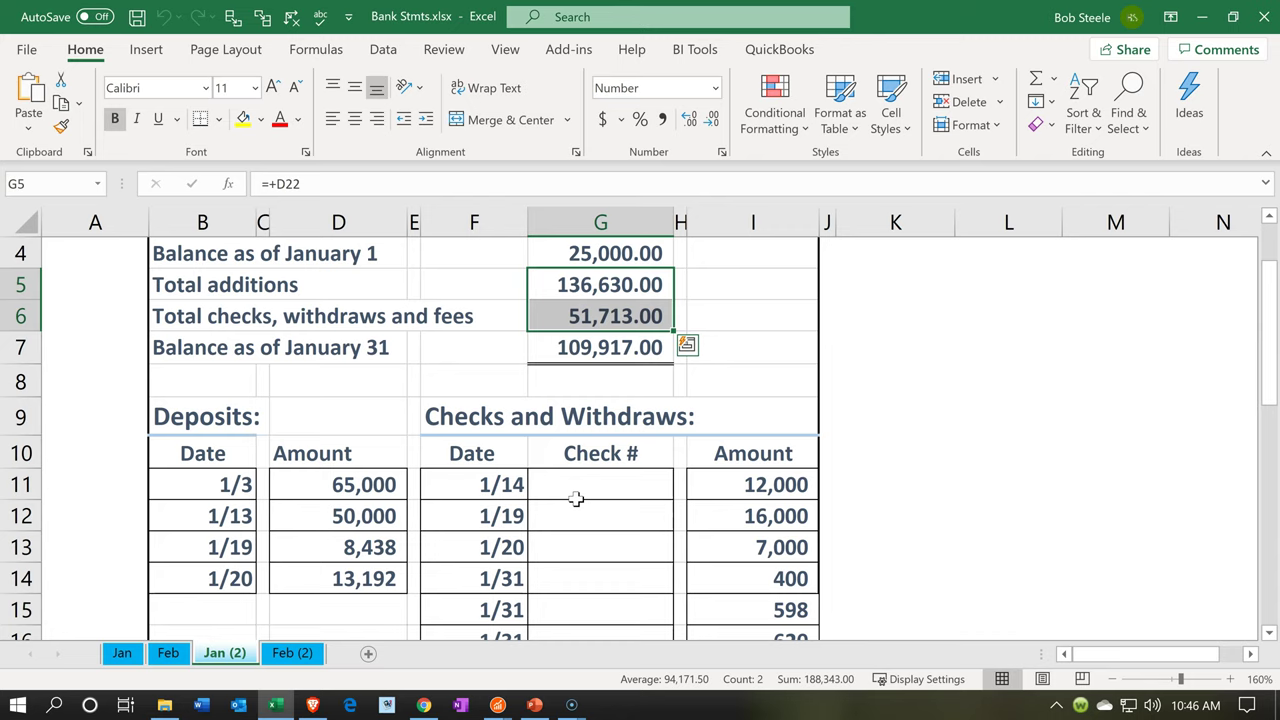
click(576, 498)
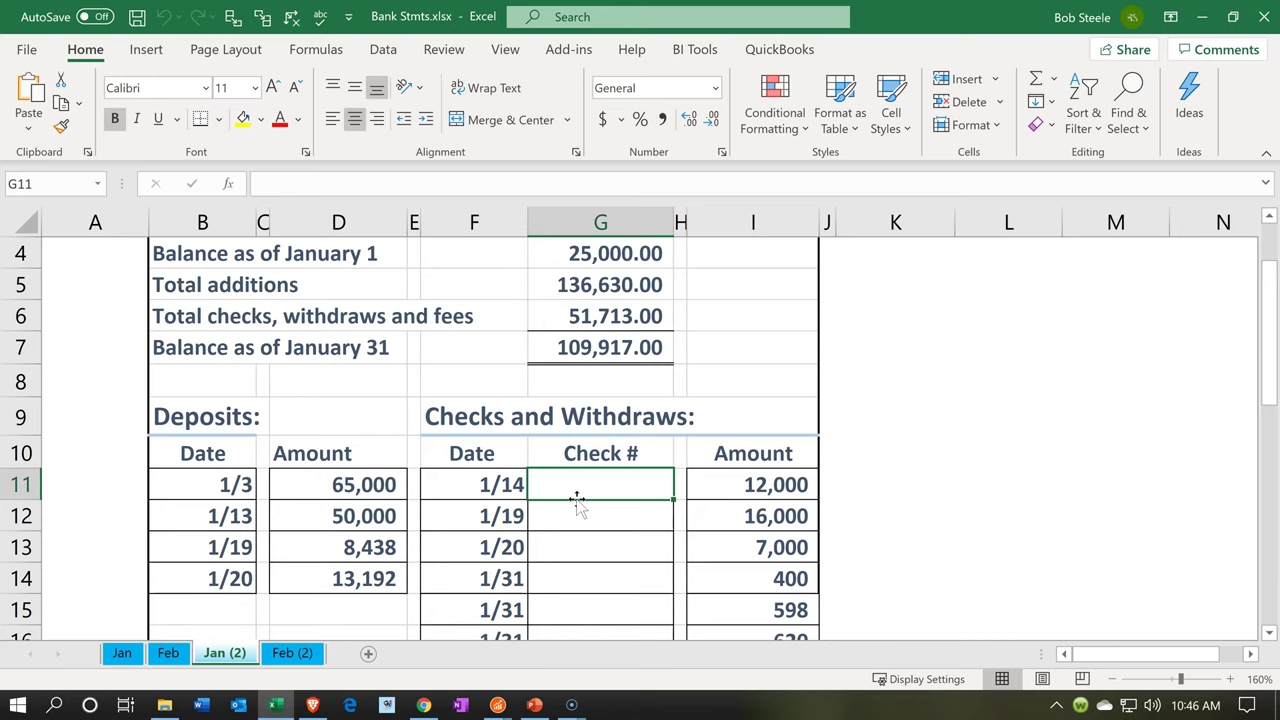
scroll(576, 498, up, 1)
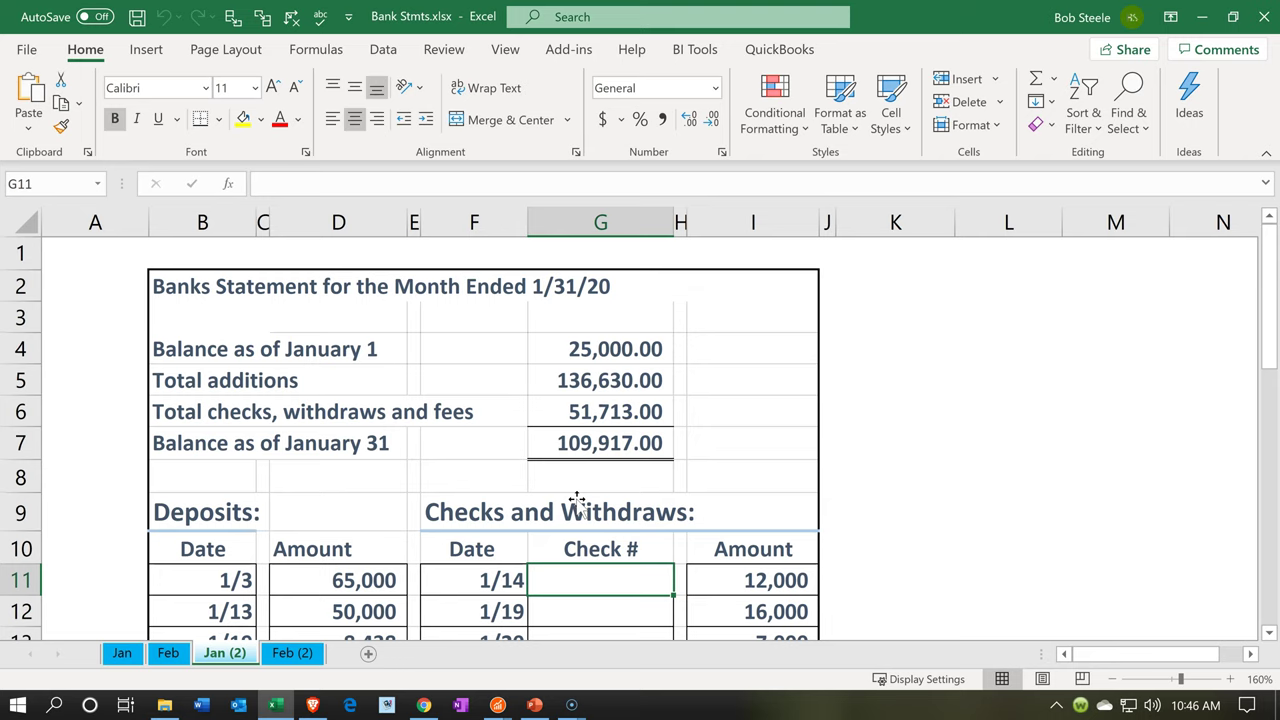